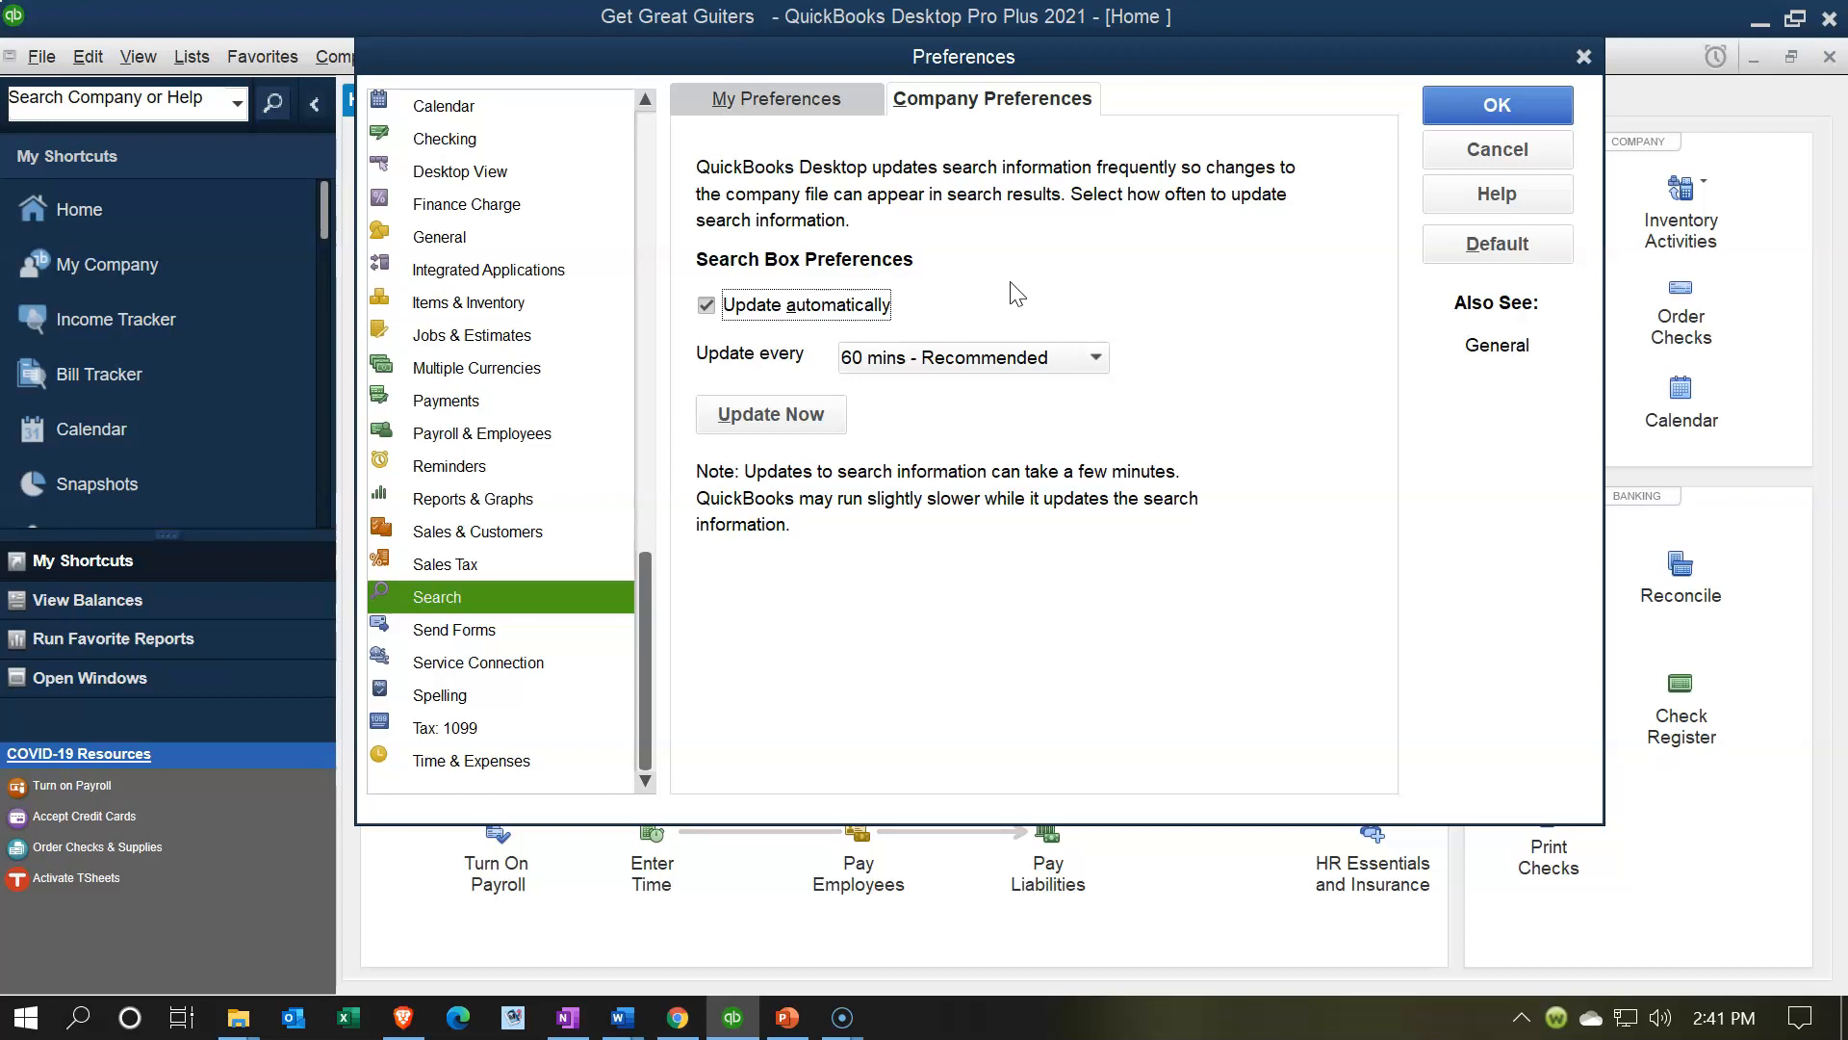
Review the automatic search update setting and its available update intervals in the company search preferences.
left_click(953, 304)
left_click(1095, 357)
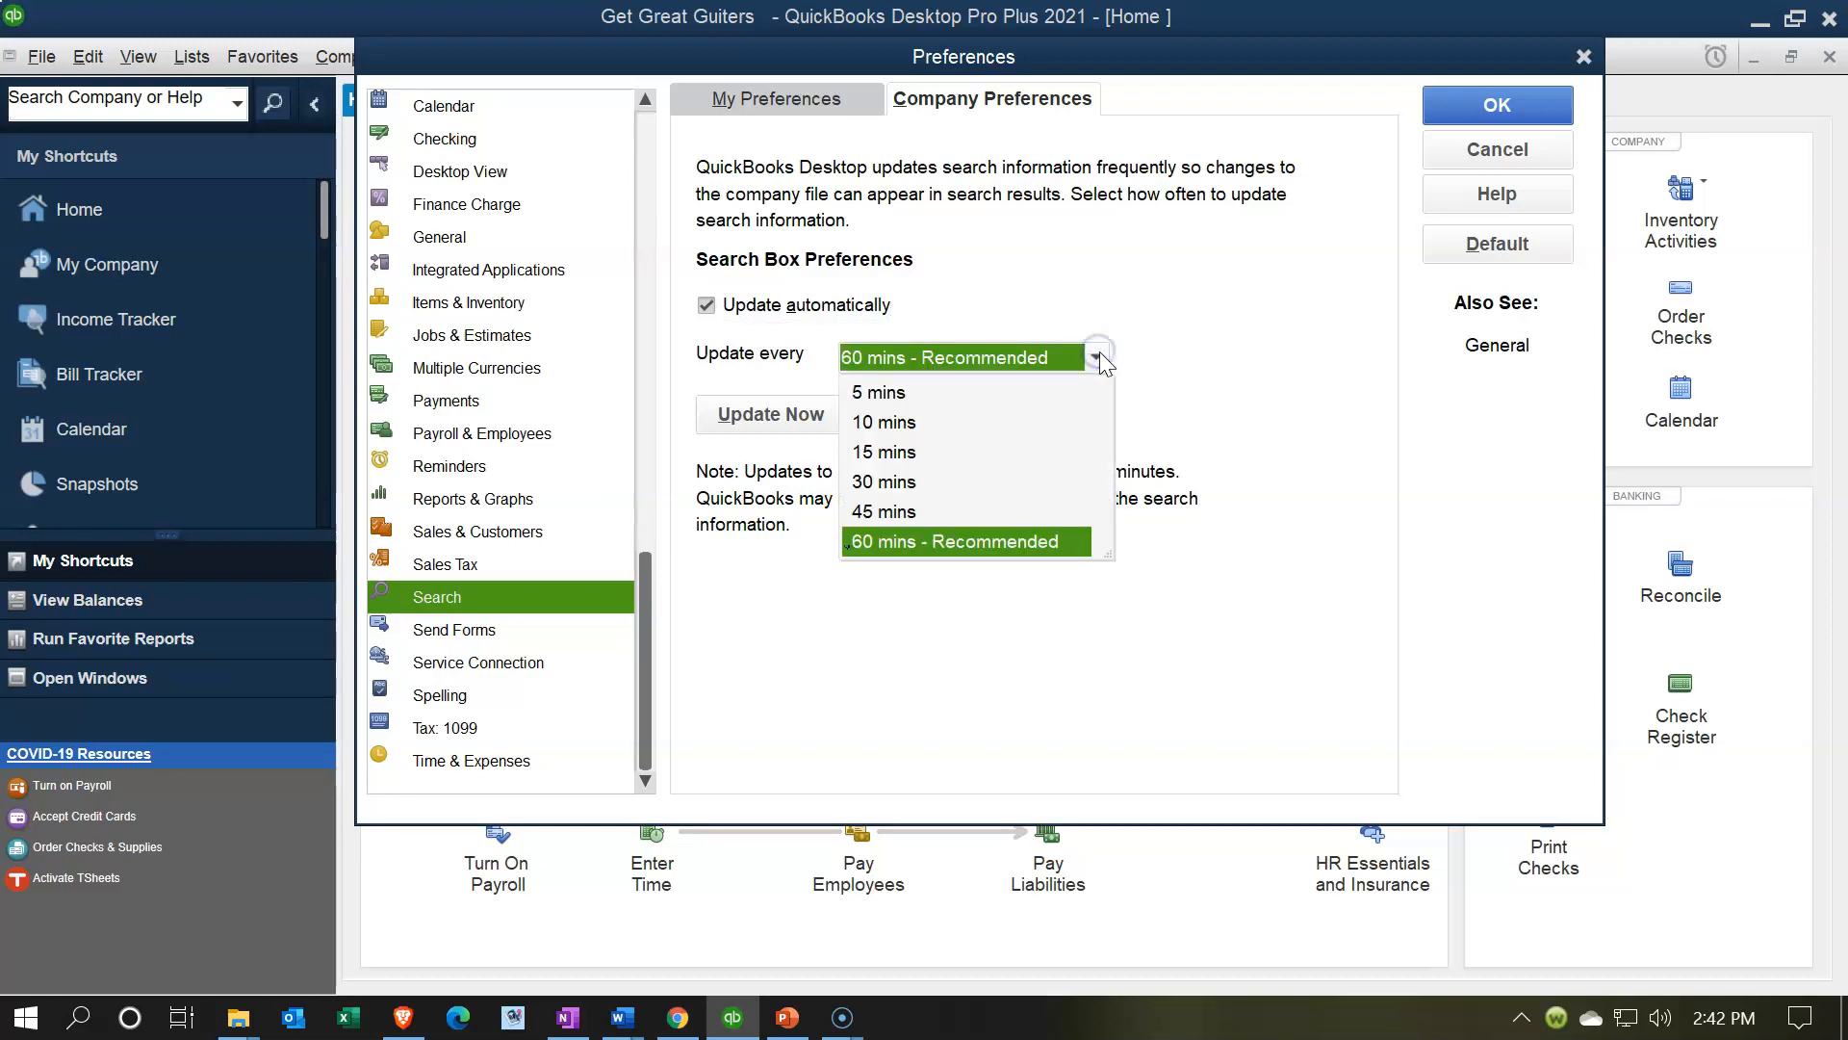
left_click(1099, 355)
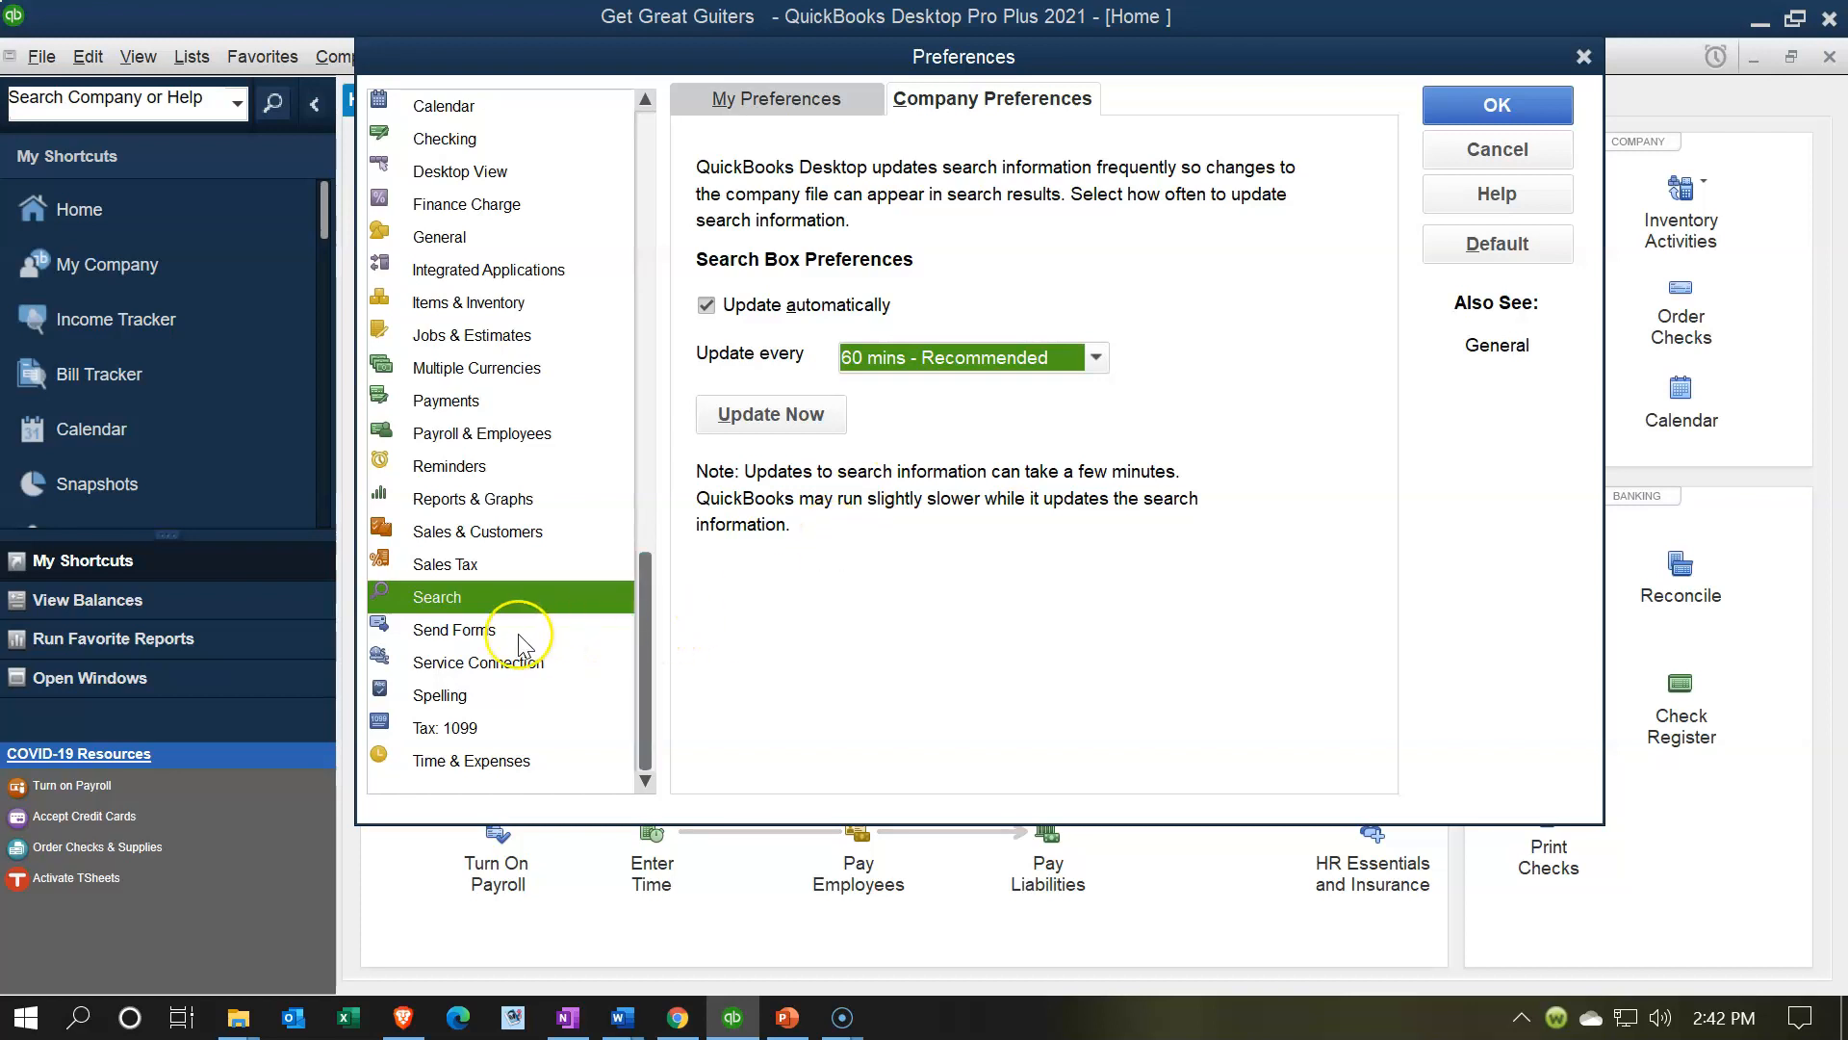
Examine the personal Send Forms preferences, including the Web Mail and Outlook options for sending e-mail.
left_click(480, 631)
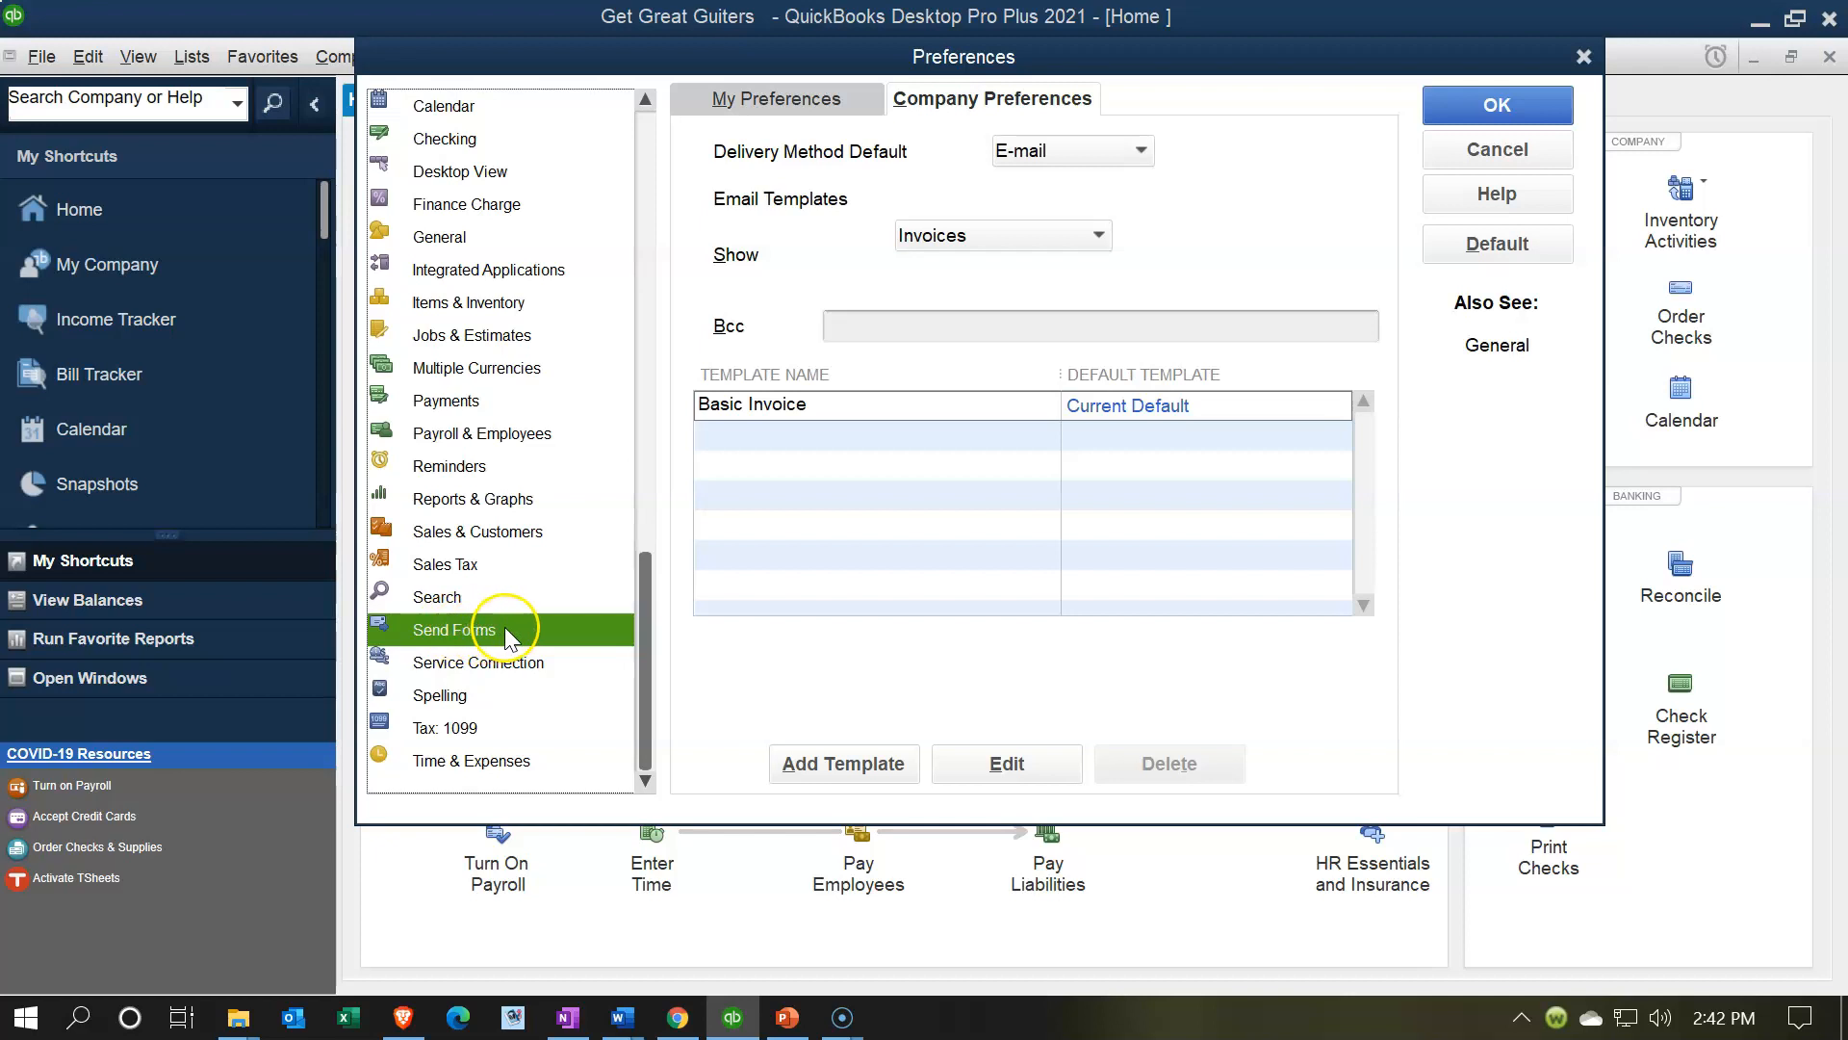
left_click(730, 96)
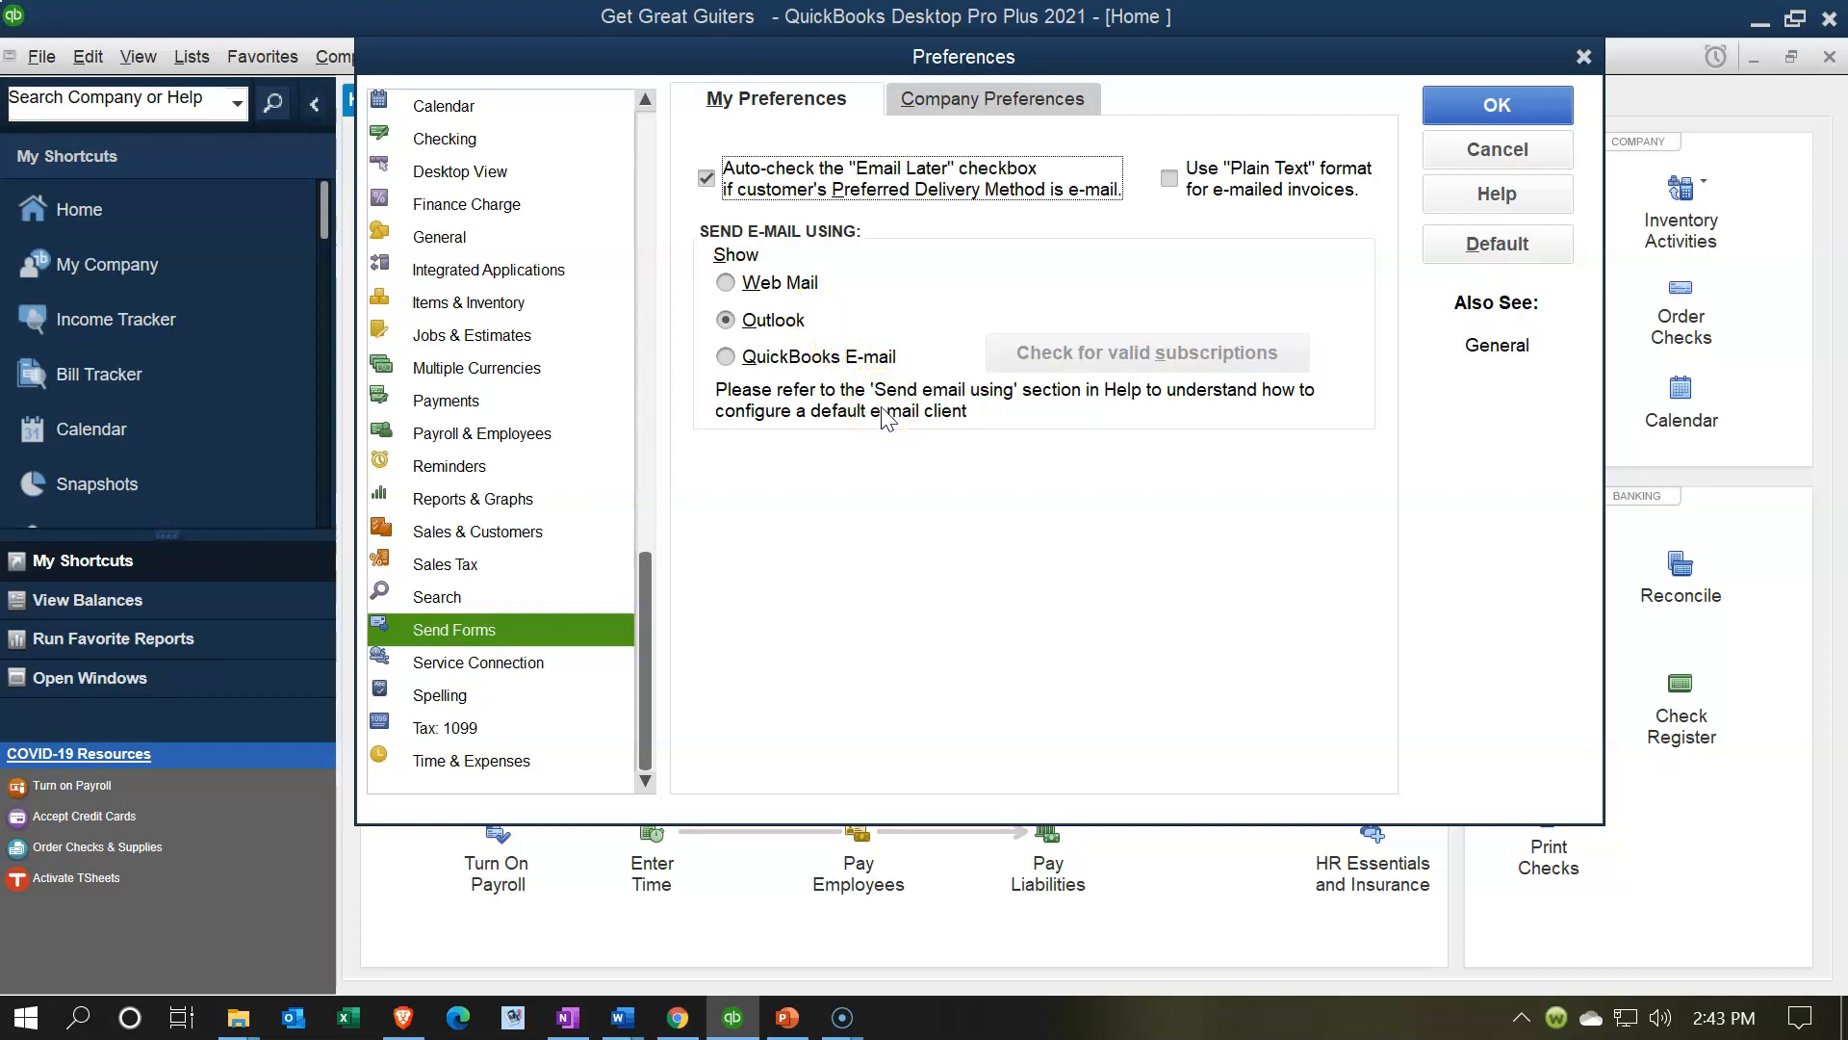
left_click(827, 290)
left_click(811, 326)
Review the company Send Forms preferences, including the default delivery method choices and the form types for email templates.
left_click(967, 102)
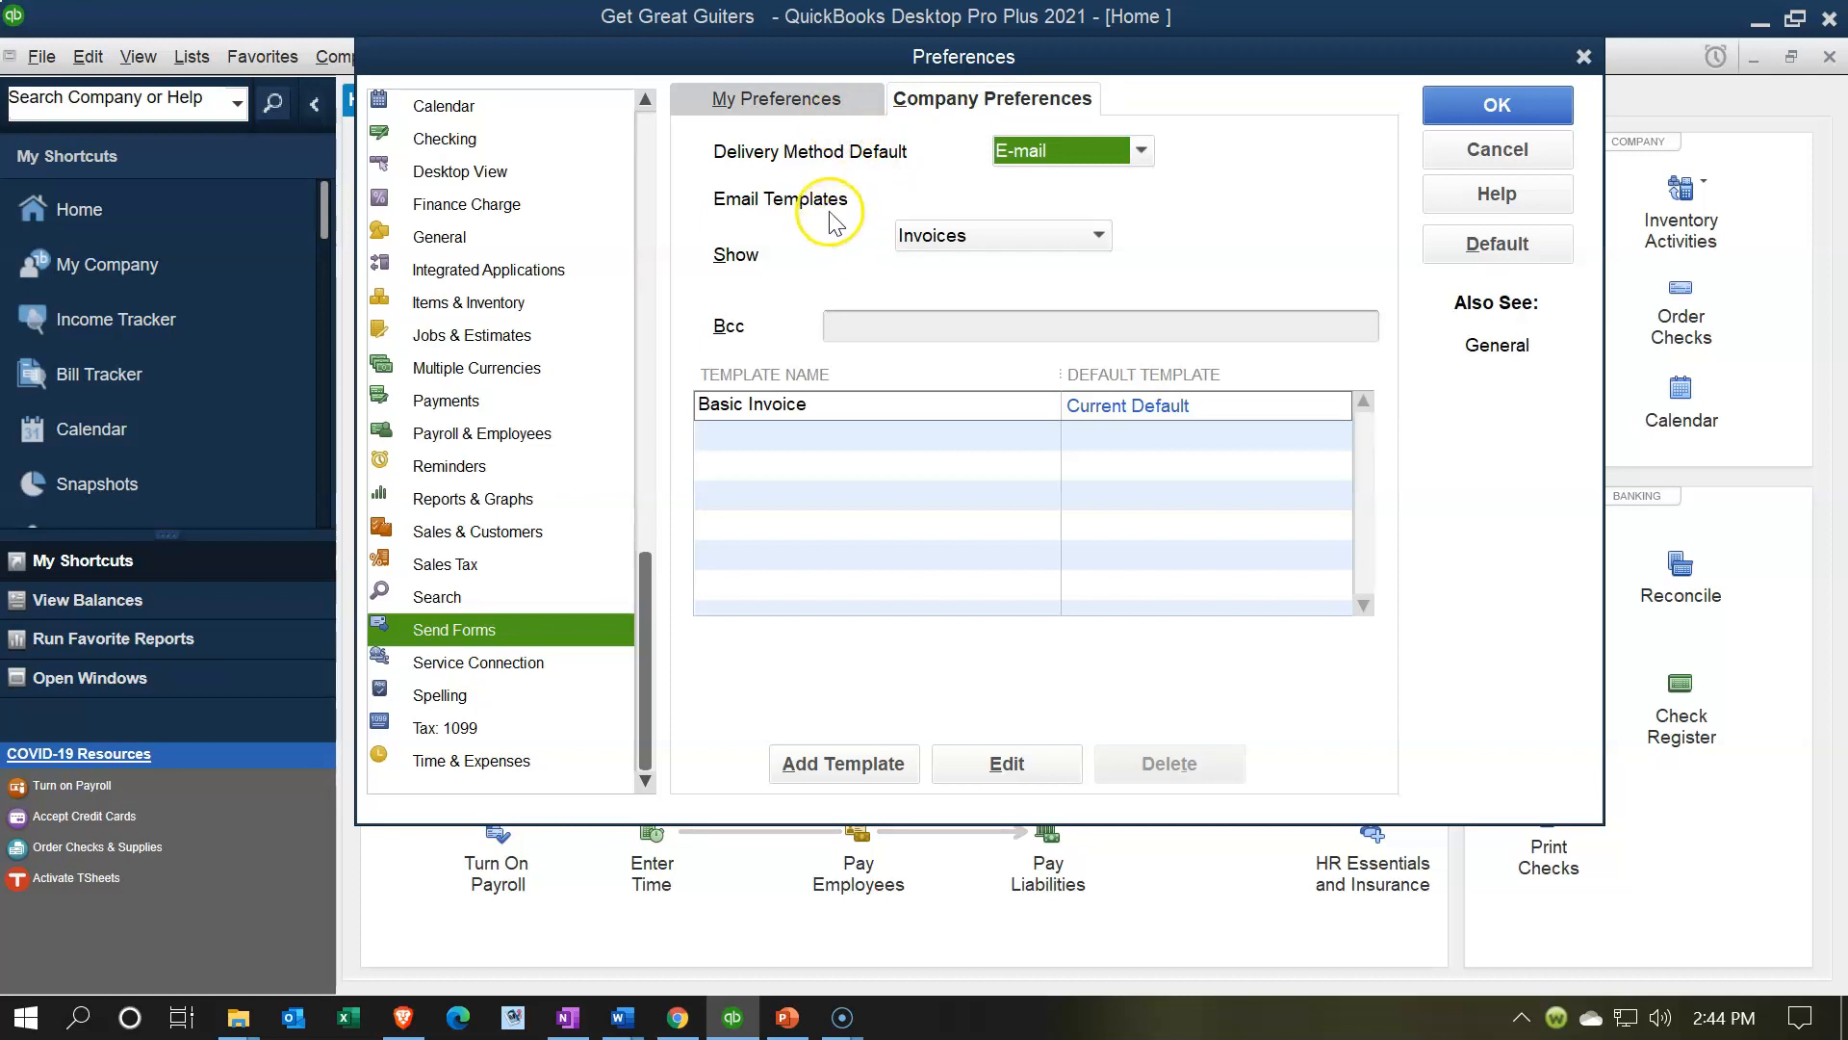
left_click(1141, 151)
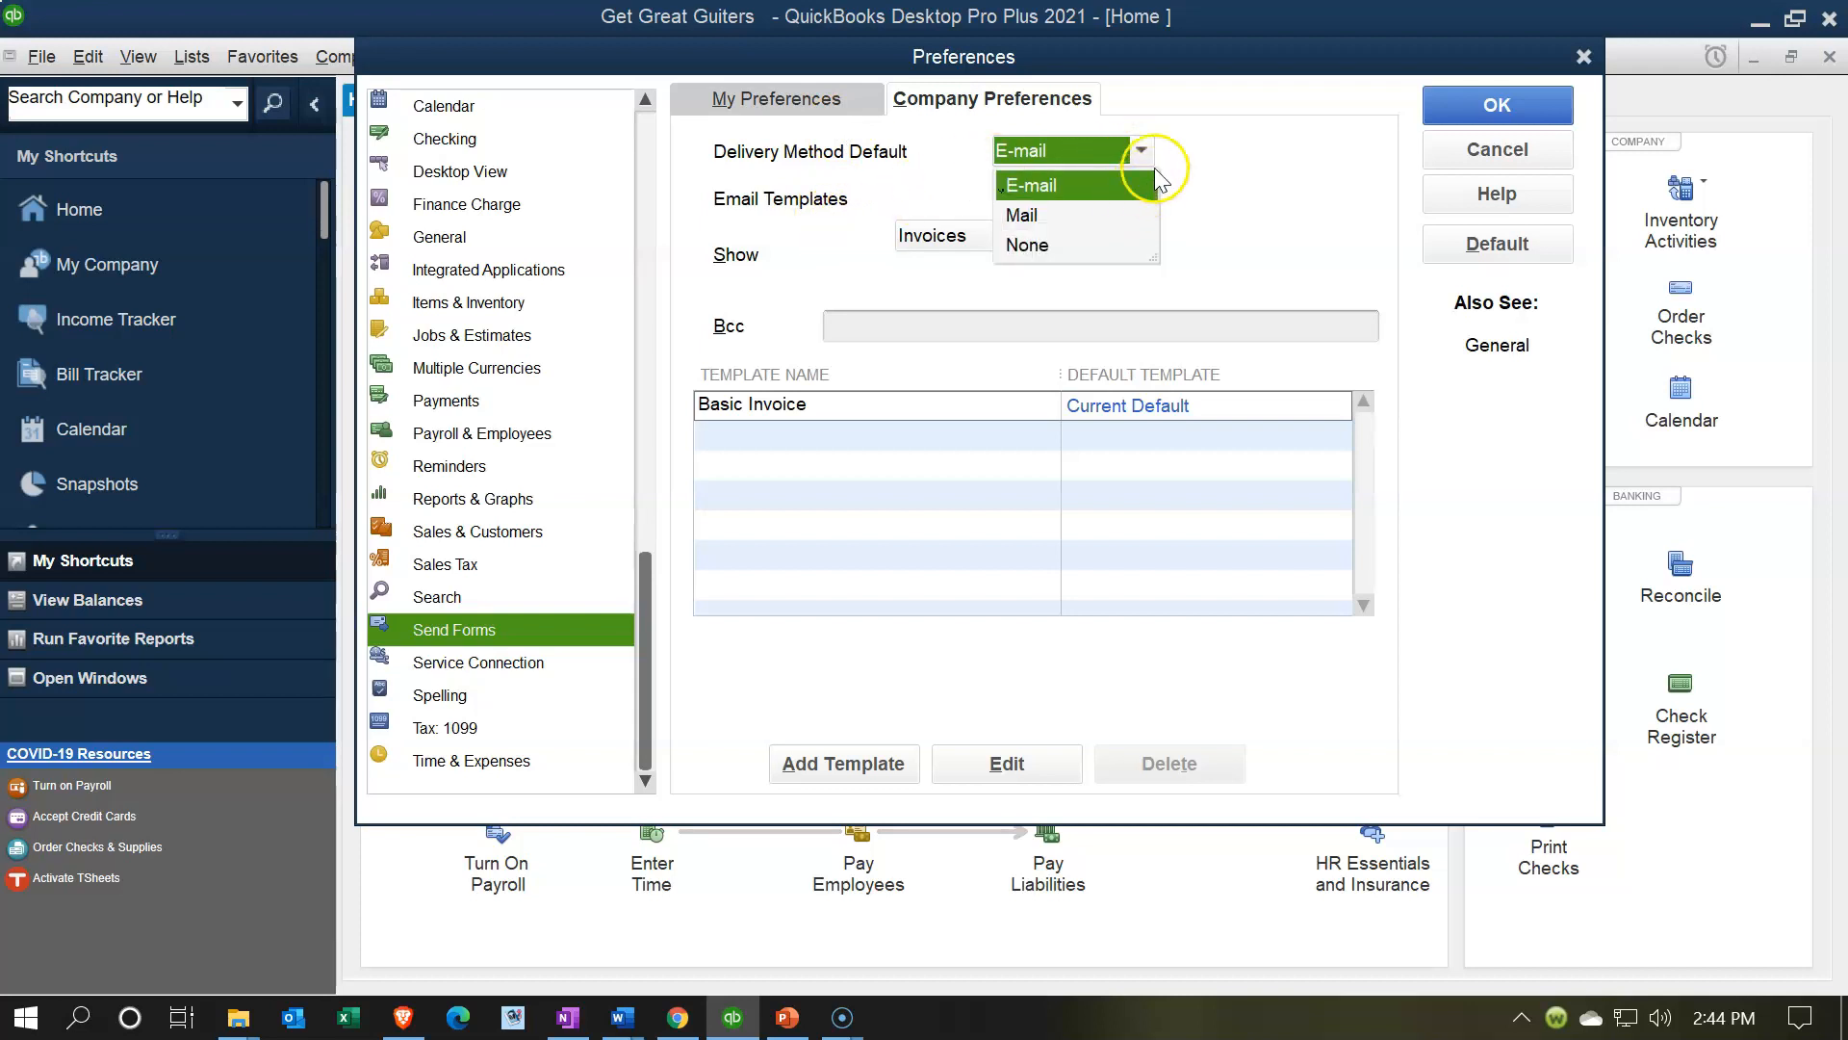
left_click(1192, 166)
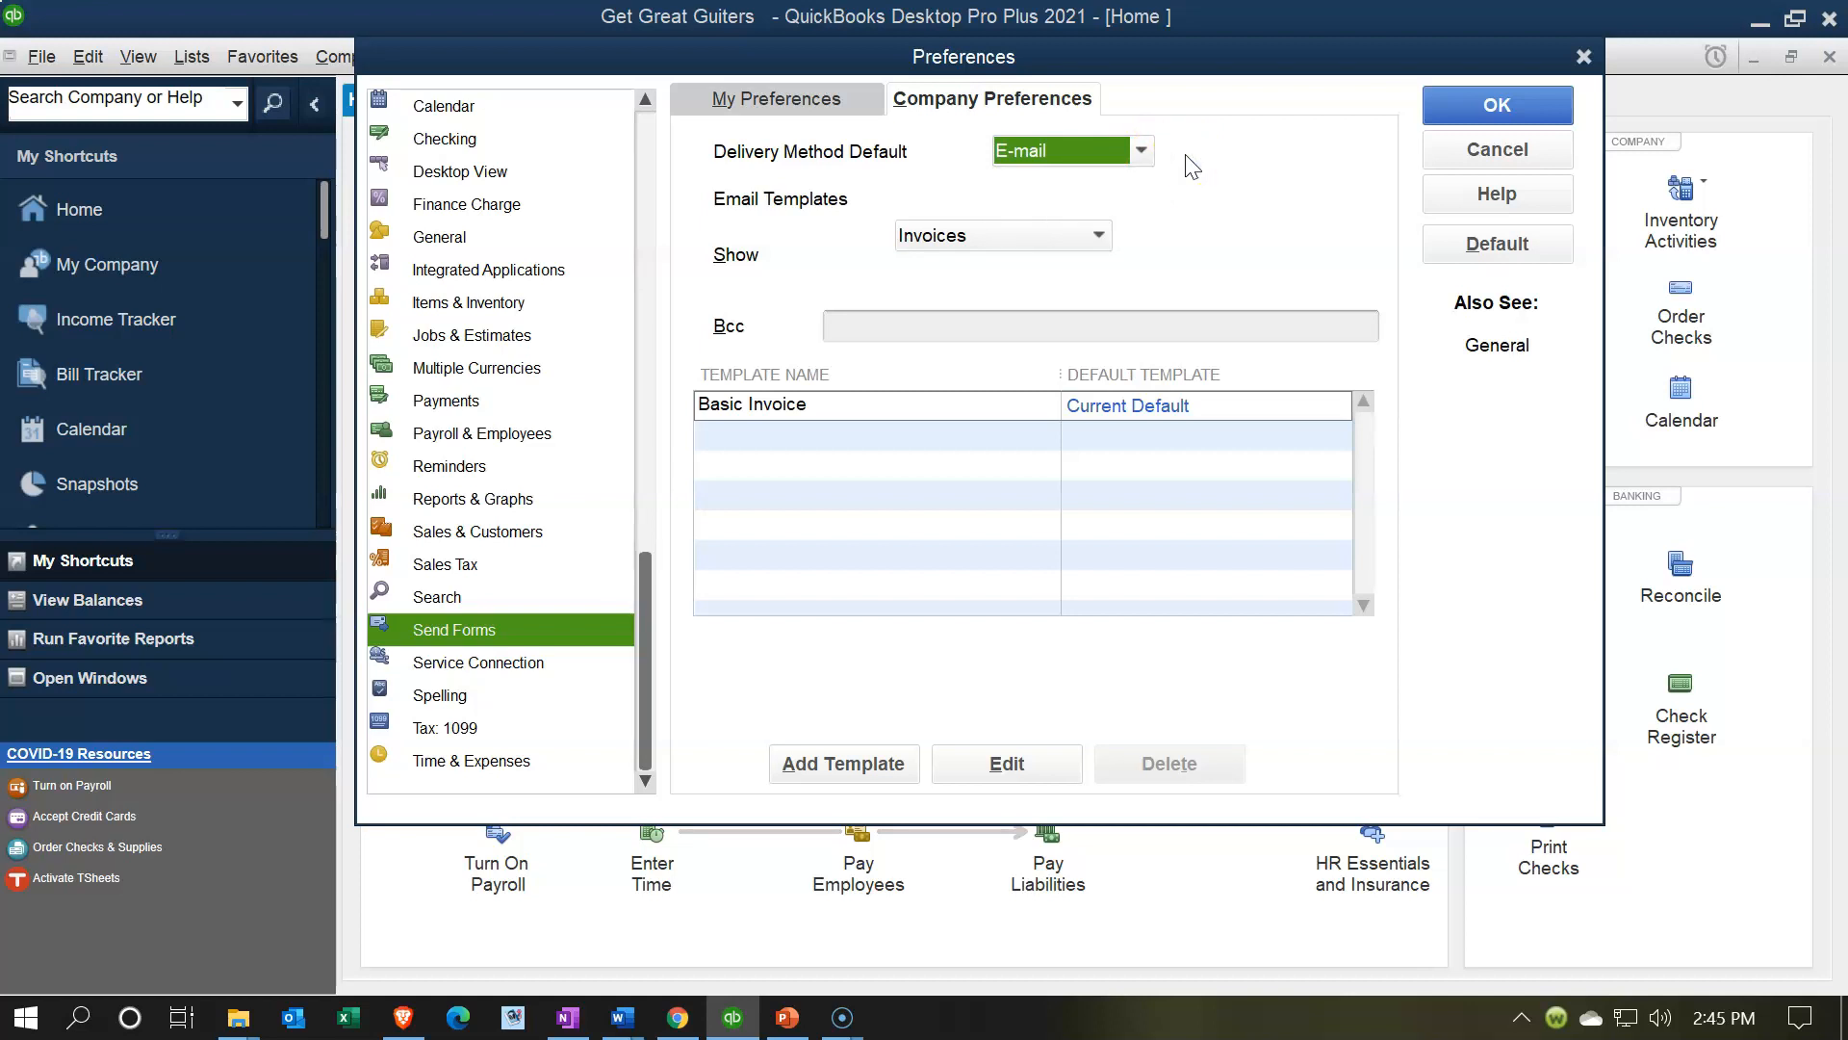
left_click(1163, 197)
left_click(1101, 241)
left_click(1100, 238)
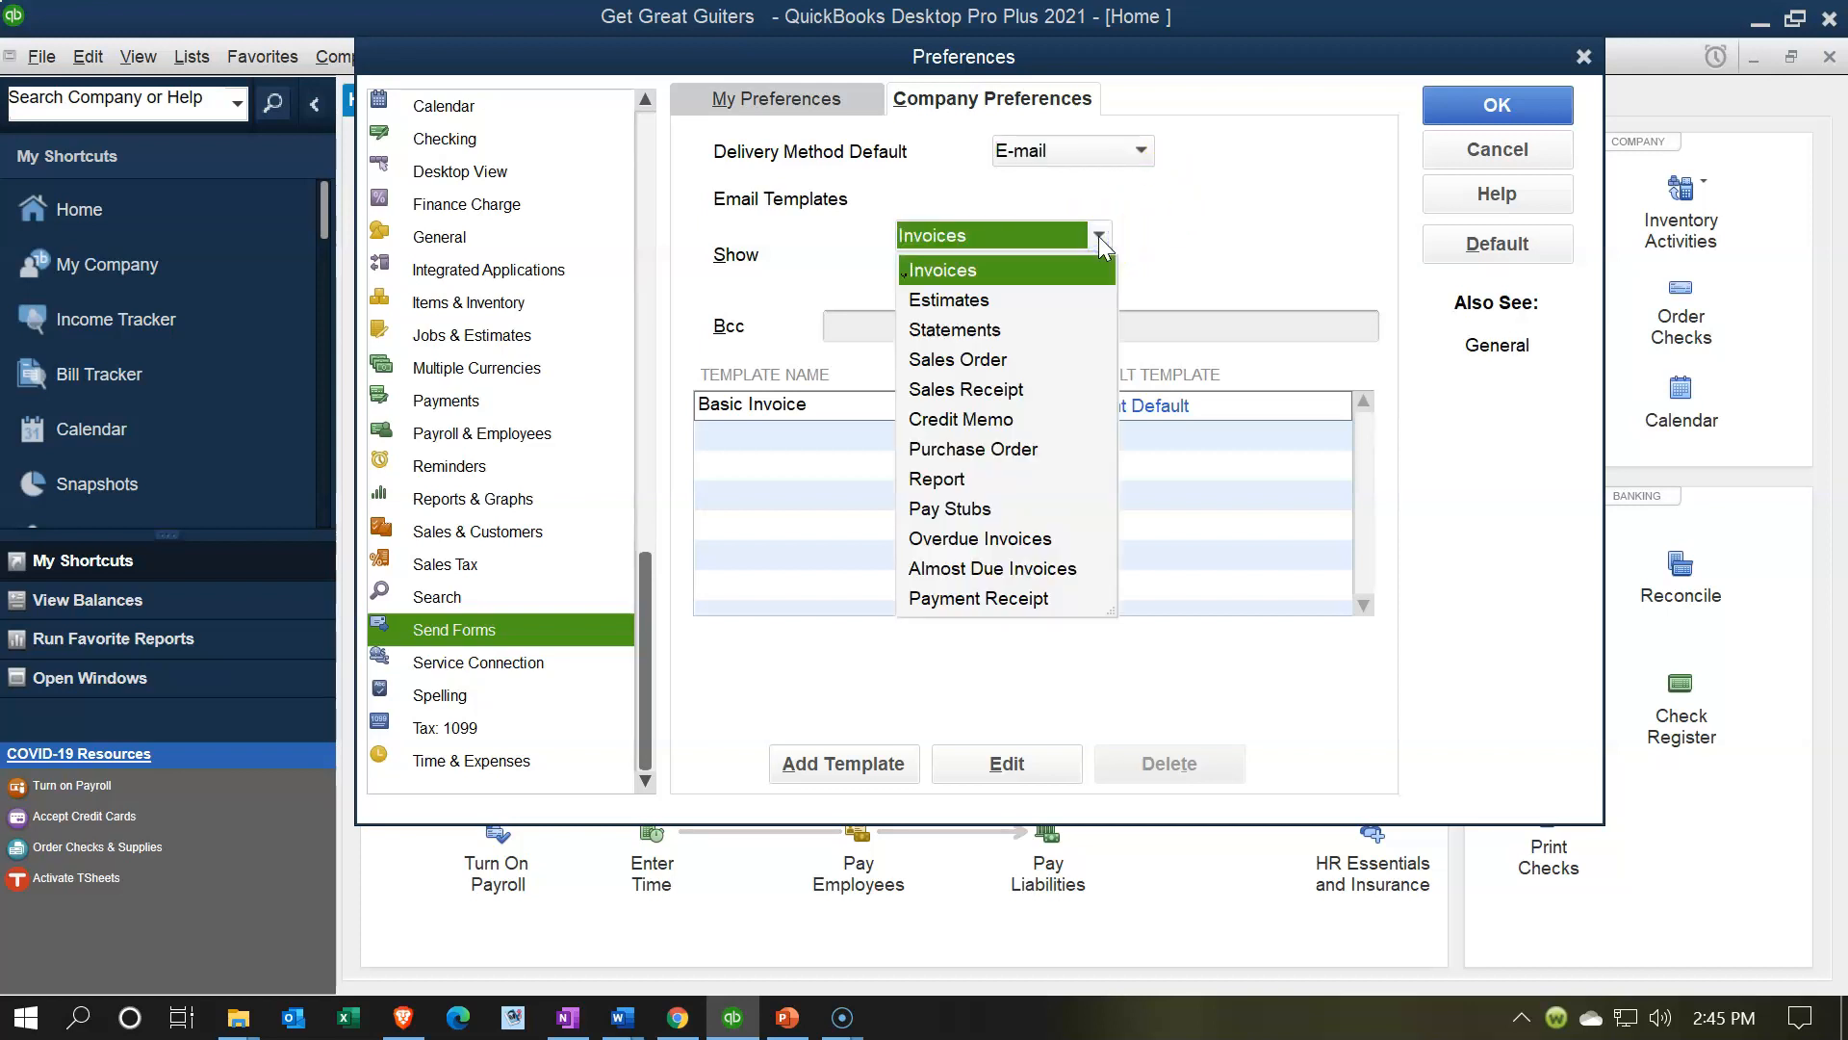
left_click(1126, 252)
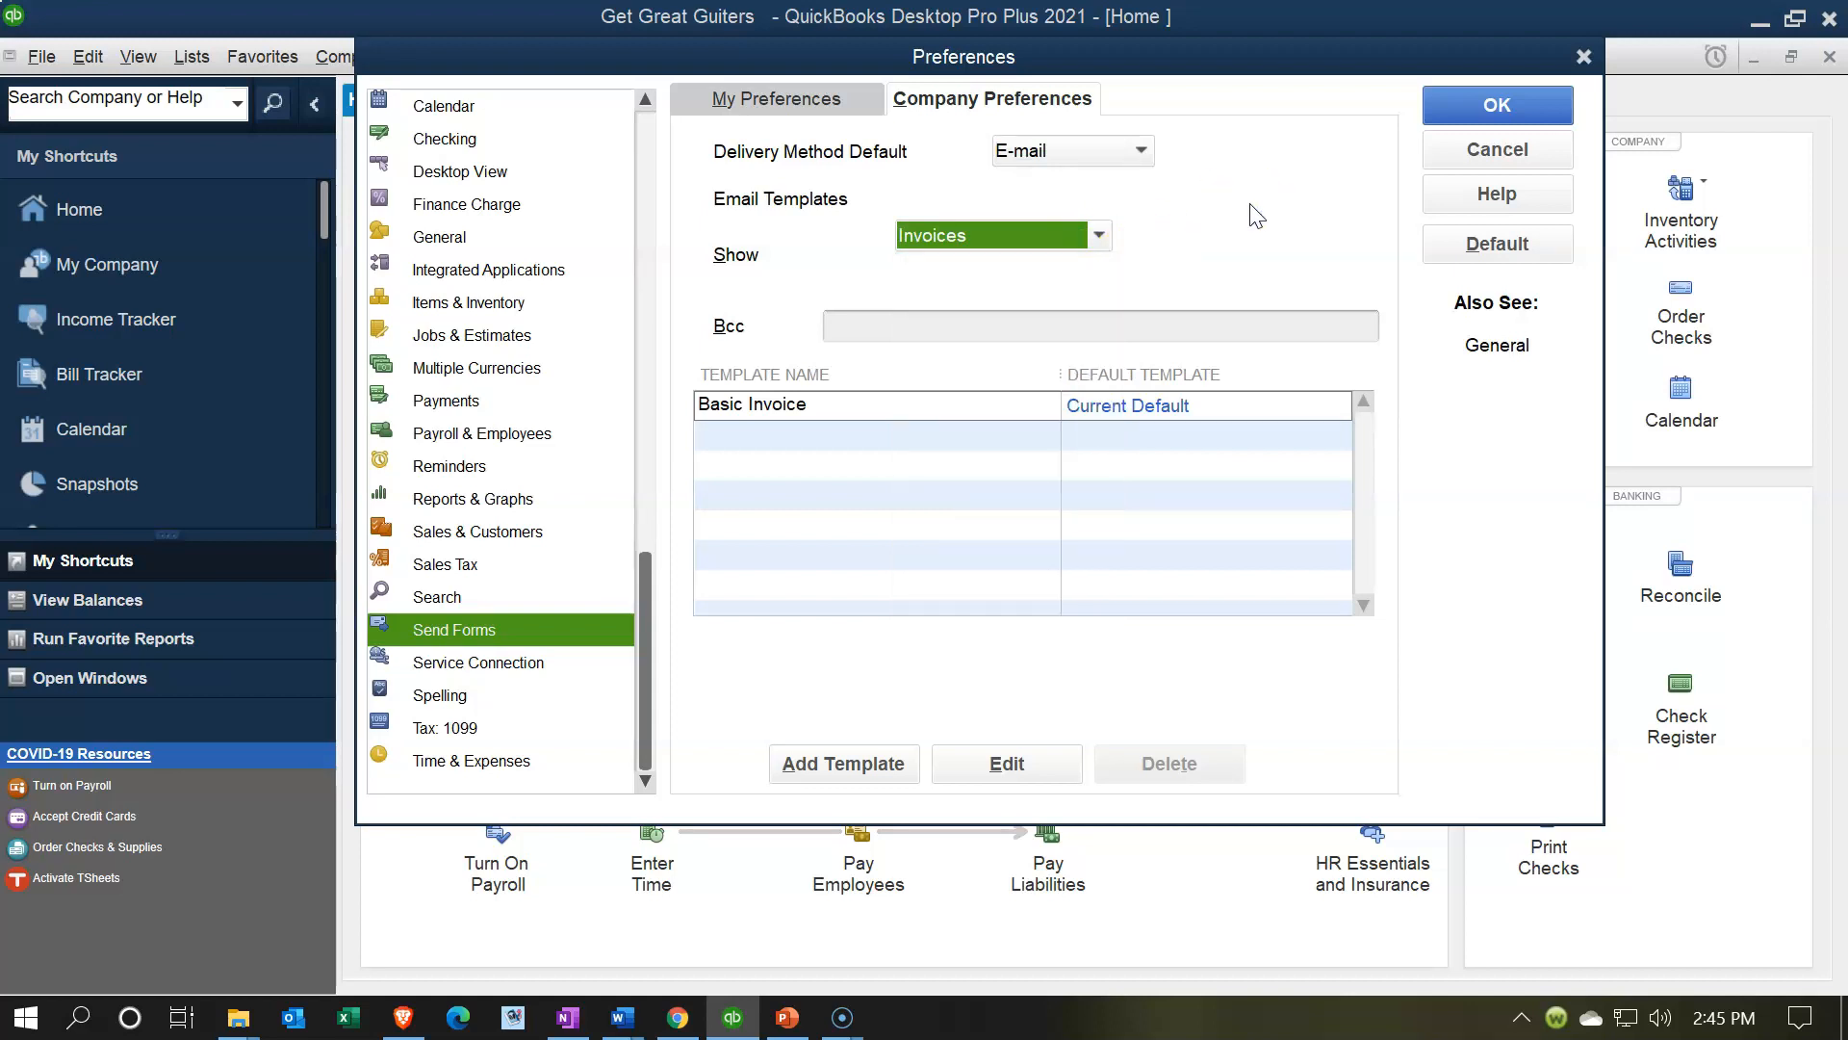
left_click(1116, 435)
Review the personal and company Service Connection preferences for Web Connect downloads and password handling.
left_click(524, 665)
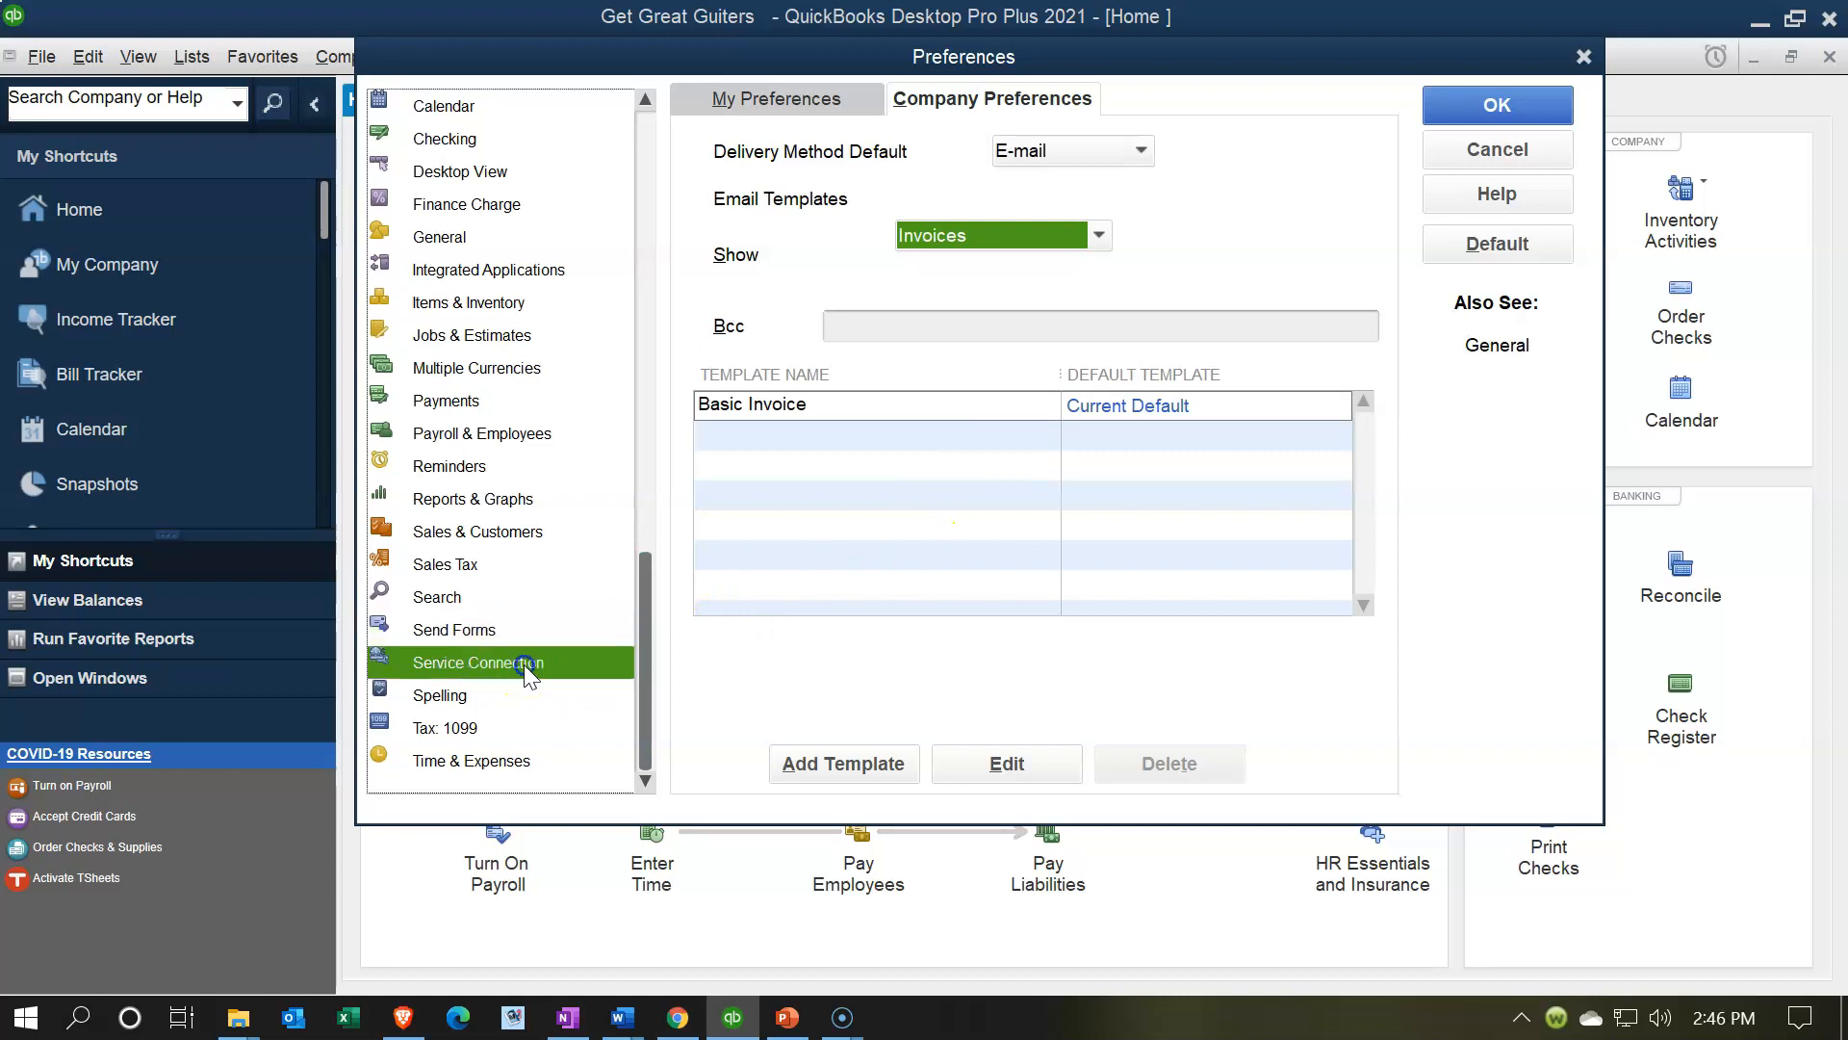
left_click(765, 100)
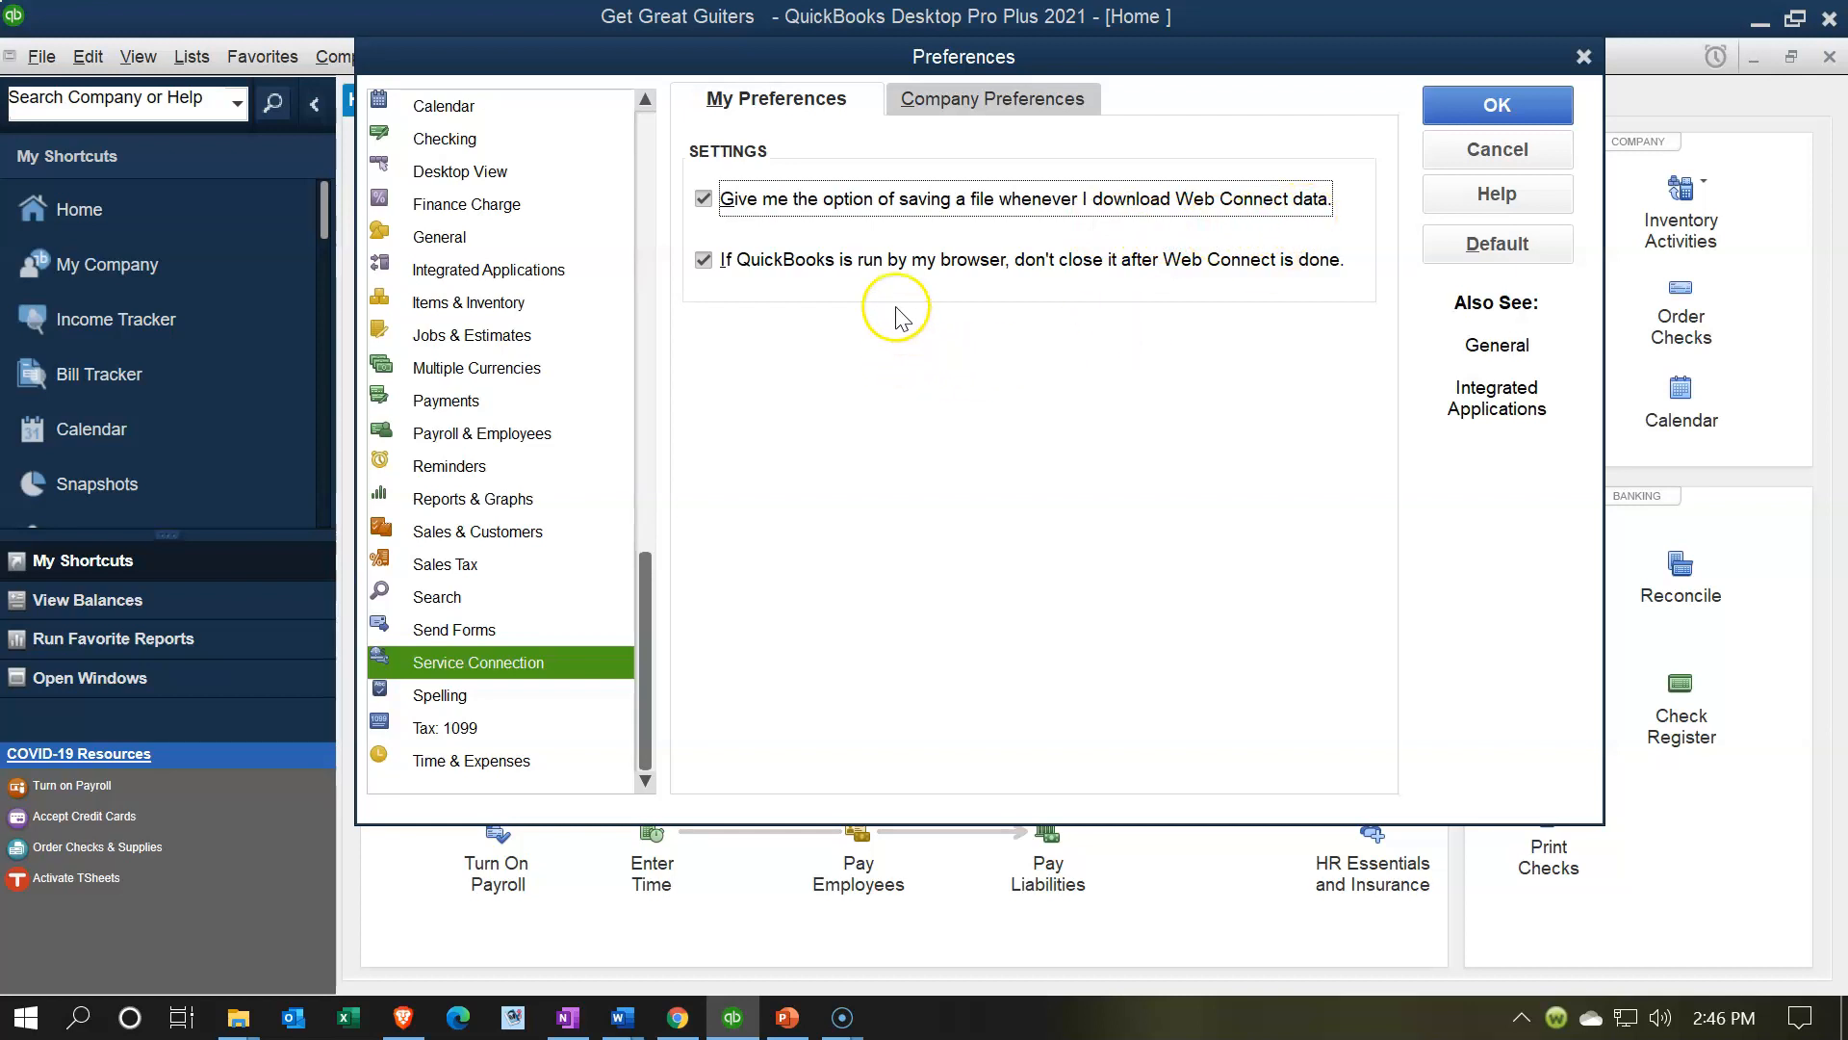
left_click(1013, 100)
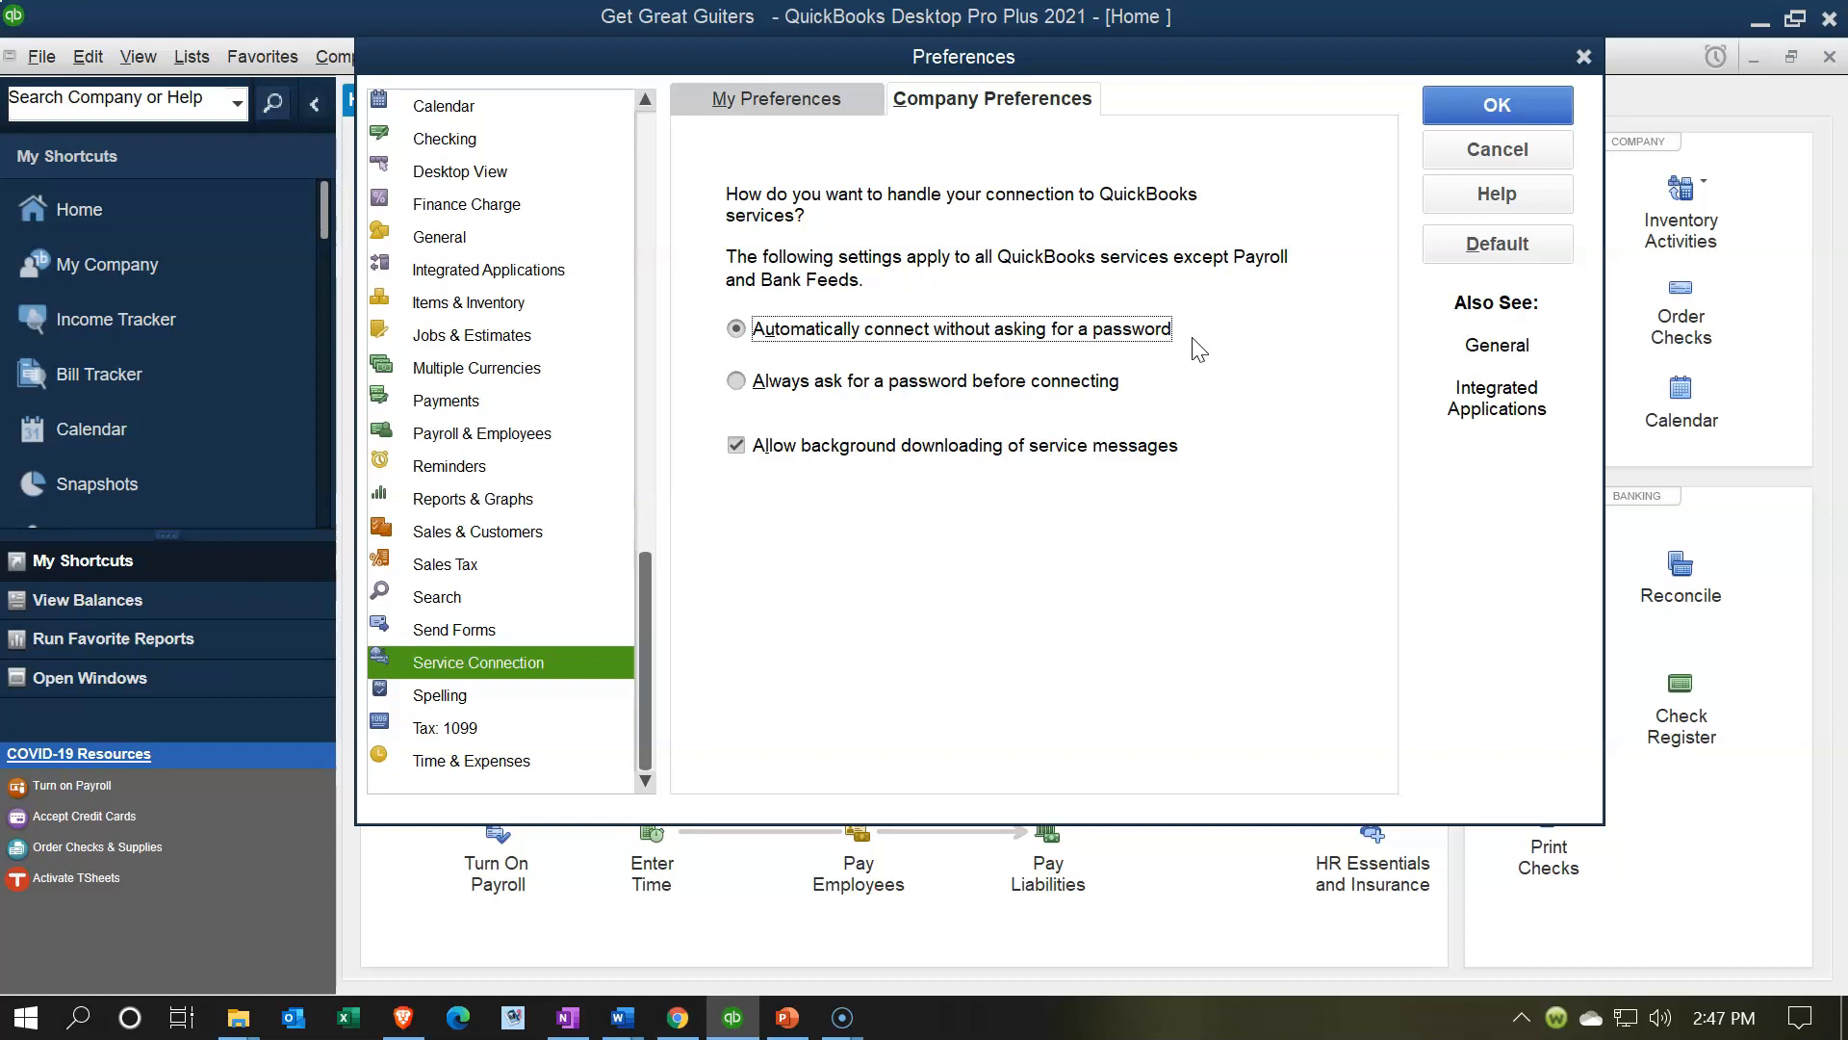
left_click(1170, 358)
Review the personal and company Spelling preferences, including the whole list of custom-added words and its delete column.
left_click(453, 706)
left_click(453, 706)
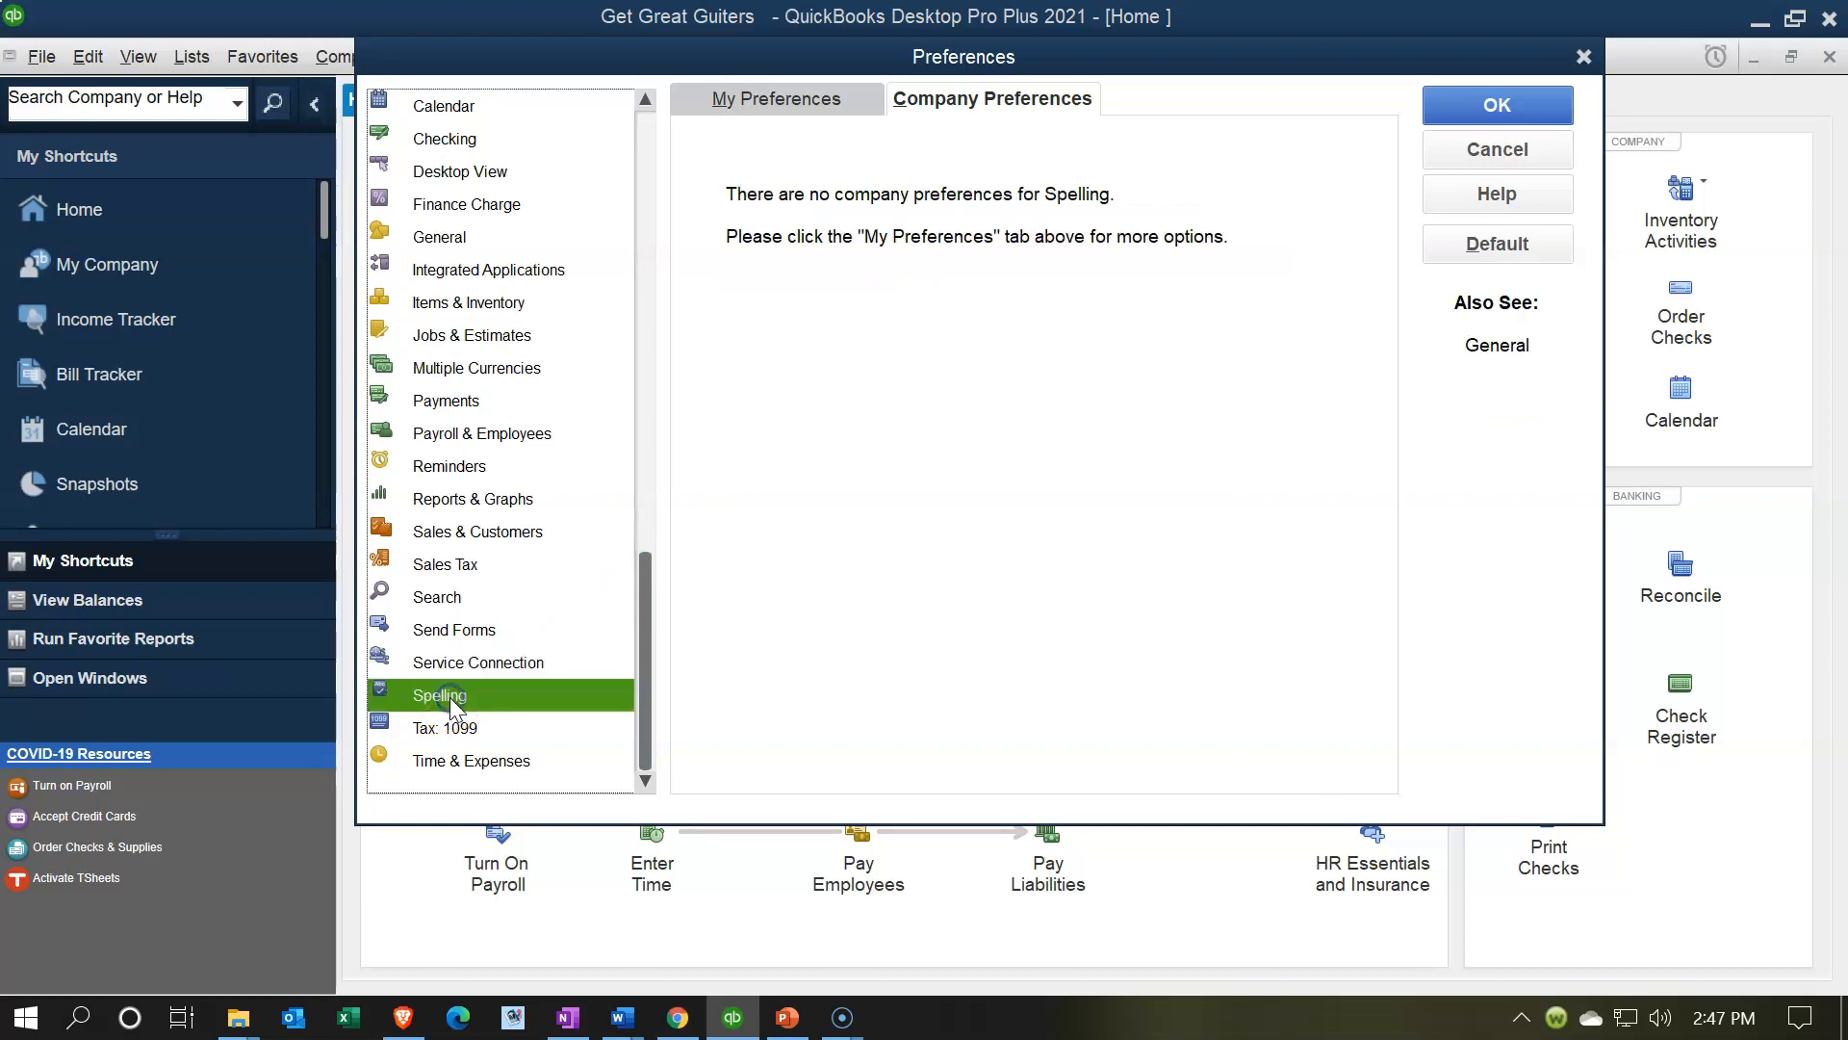
left_click(787, 102)
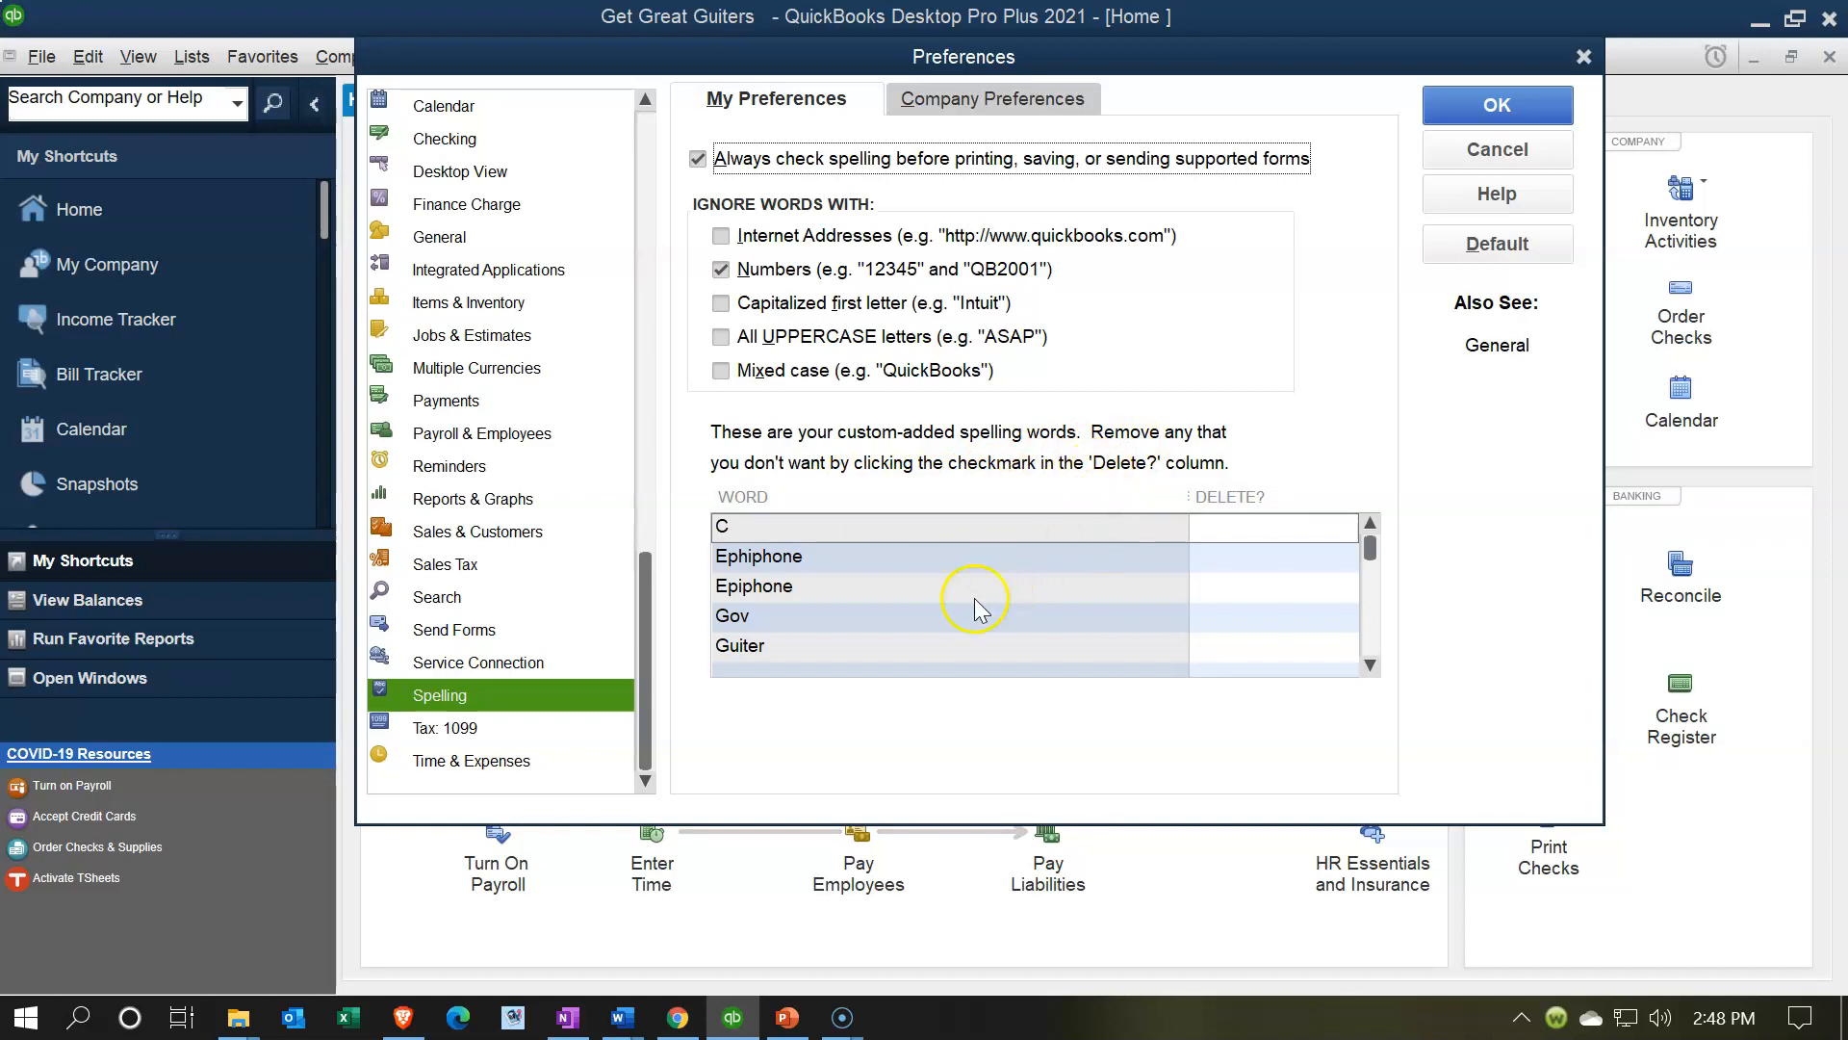
left_click_drag(1371, 546, 1377, 660)
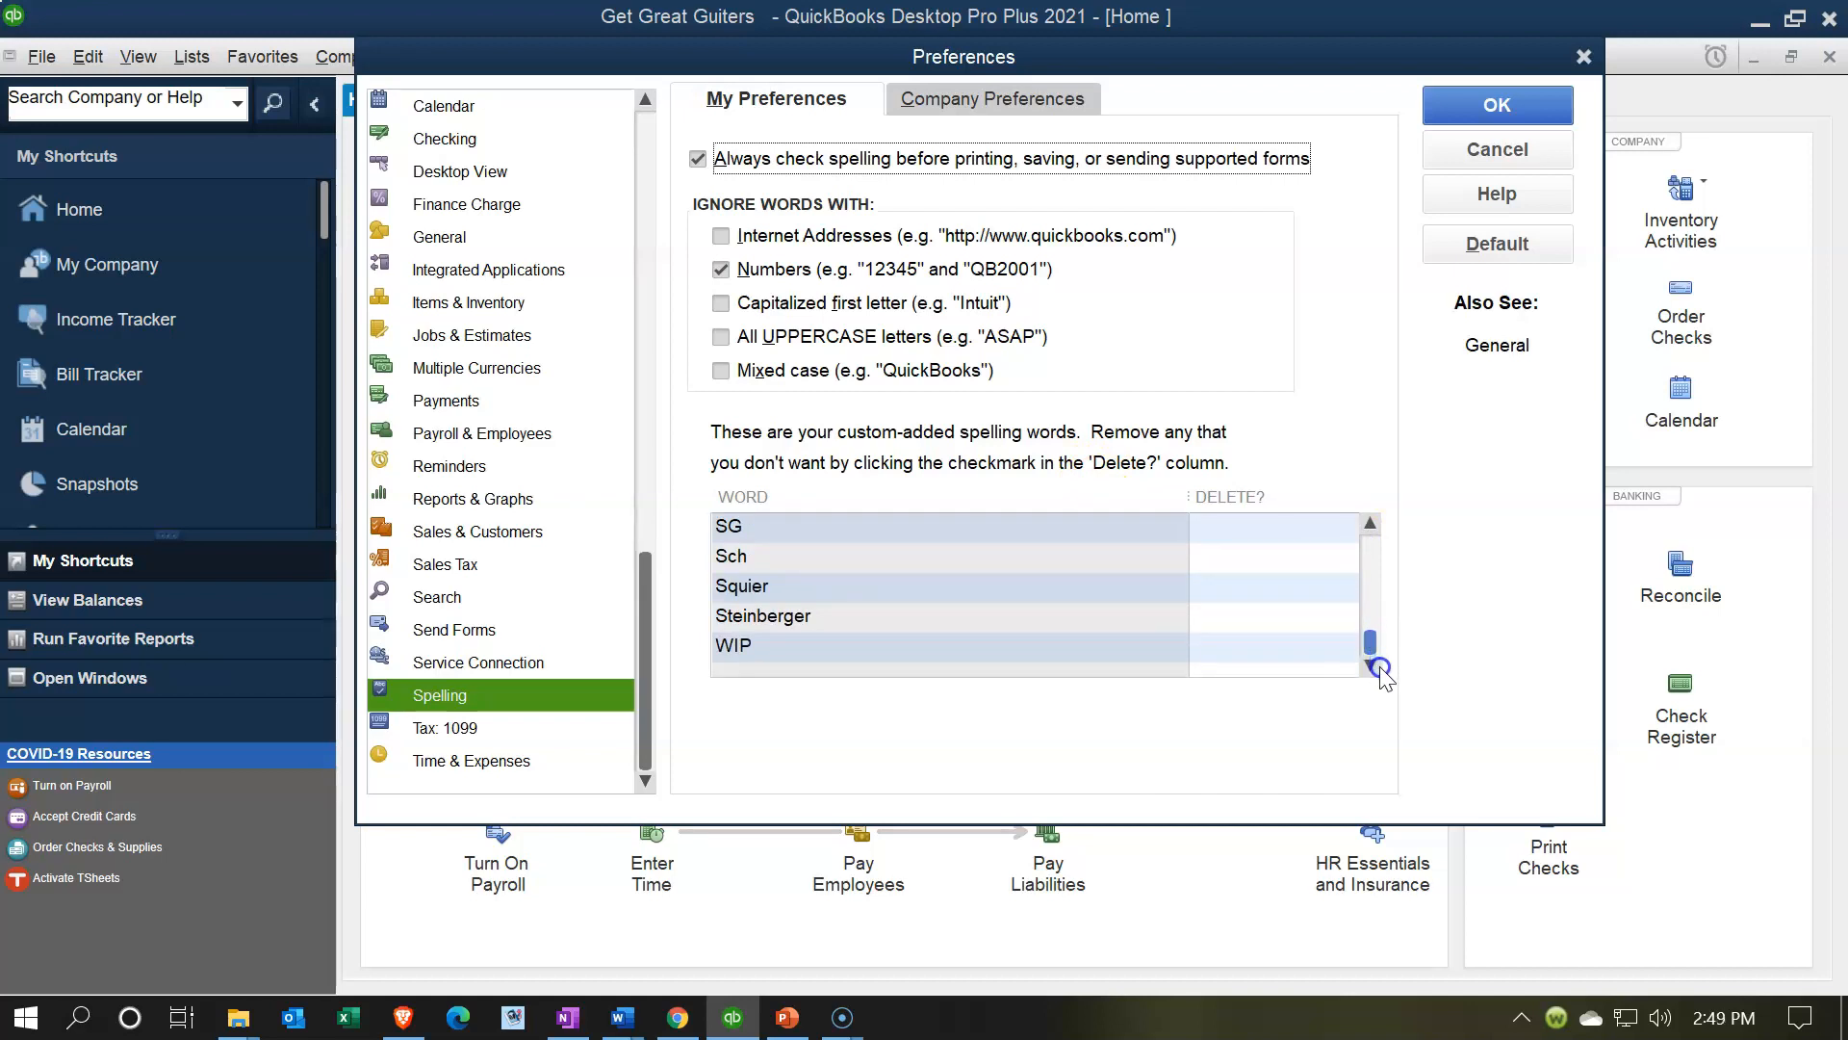
left_click_drag(1378, 643, 1363, 516)
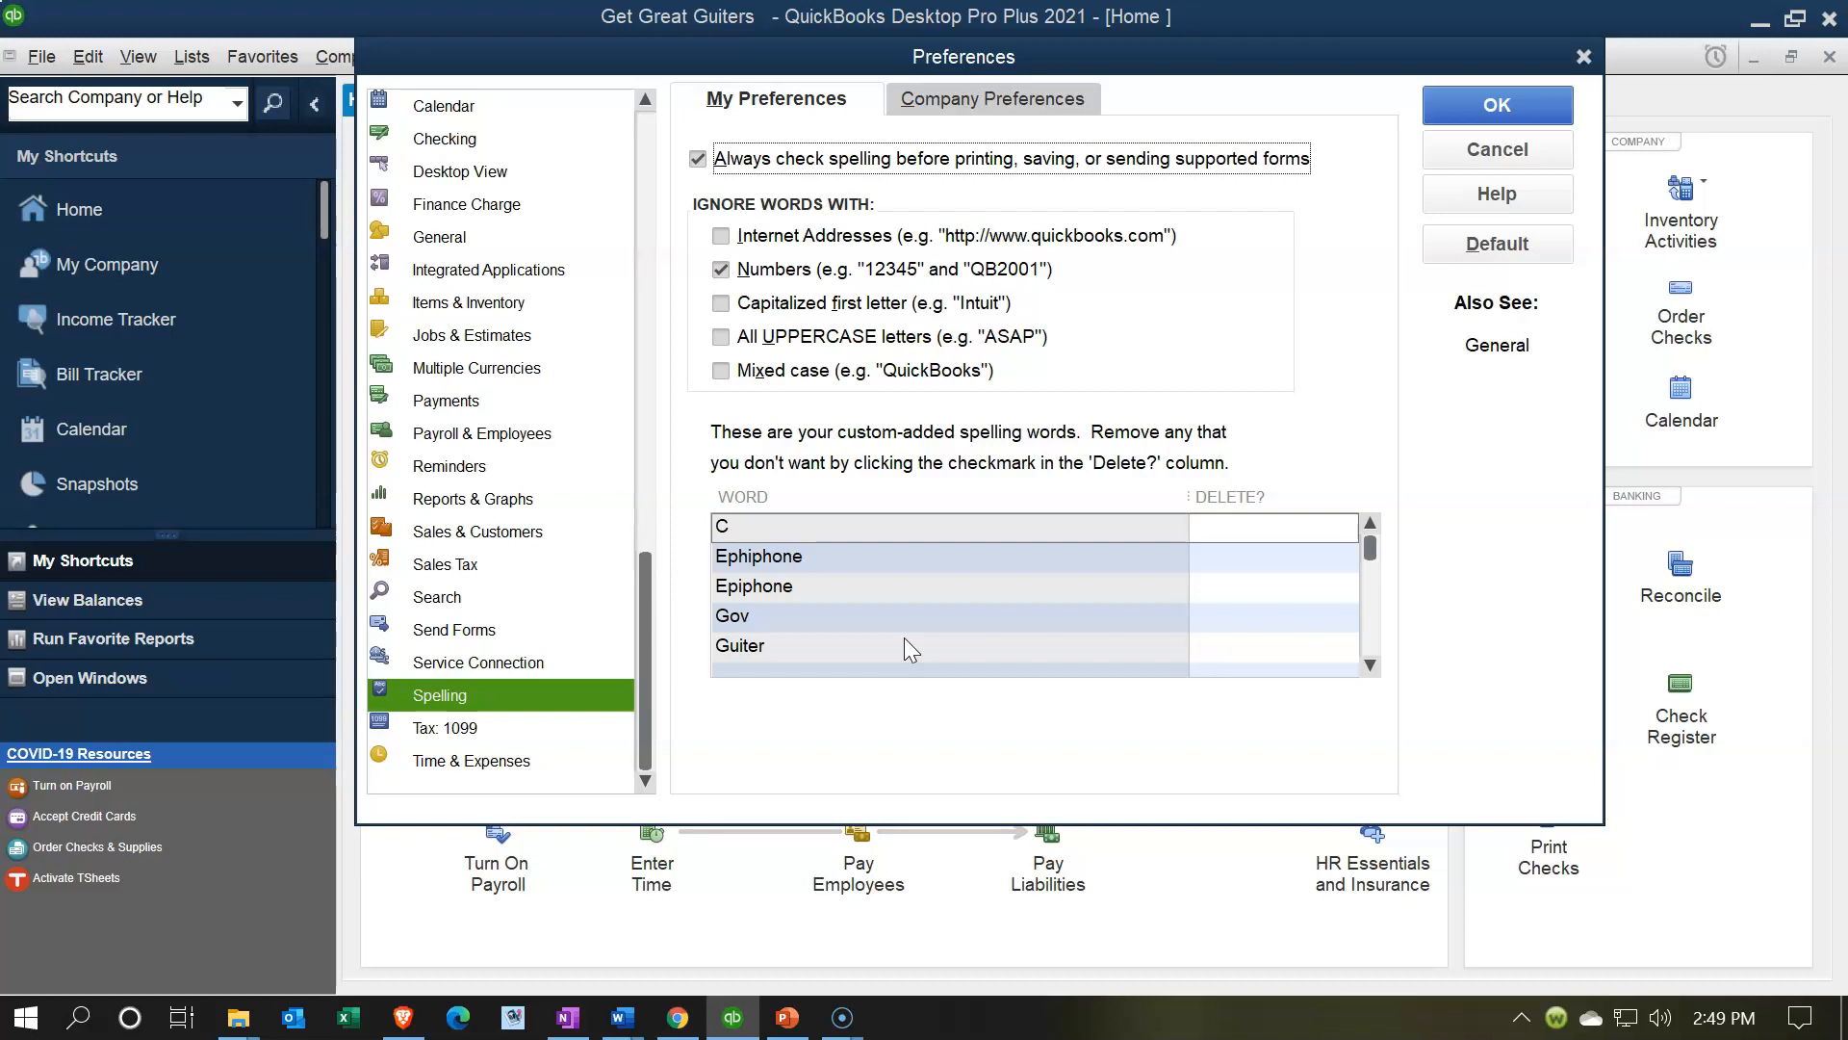
left_click(1239, 586)
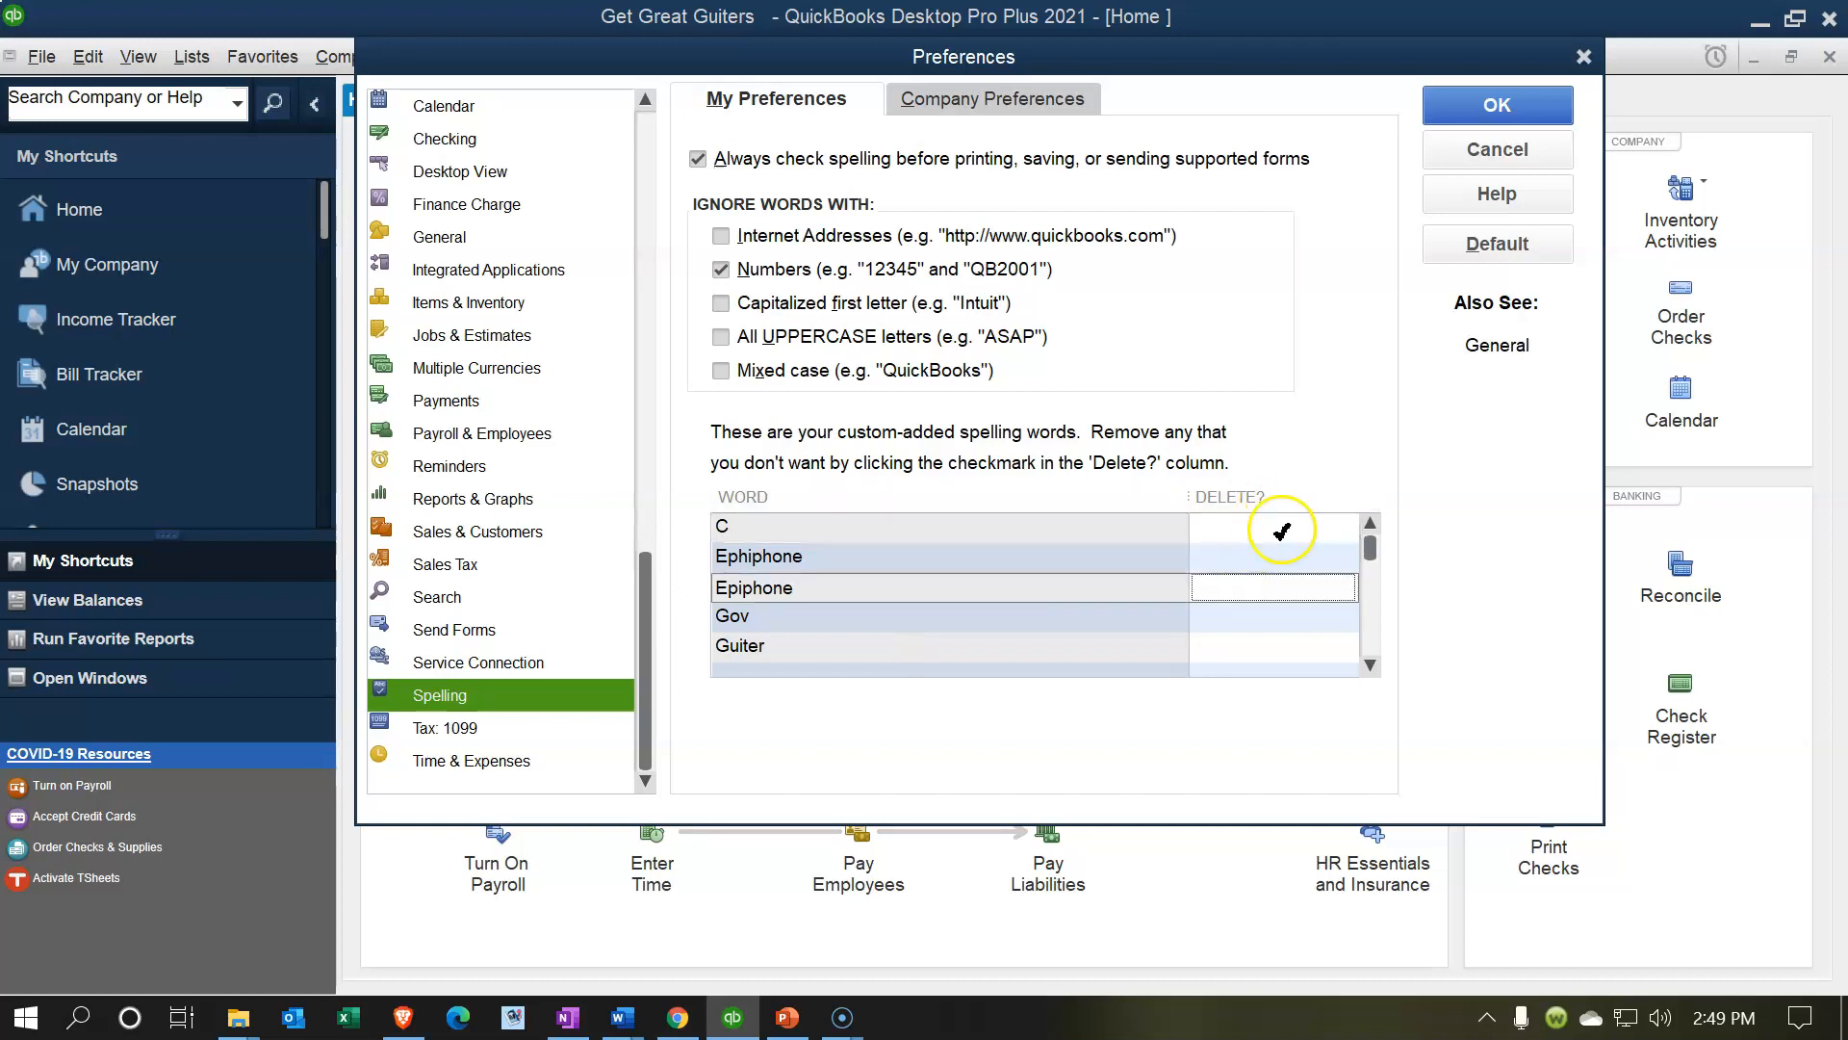
left_click(1282, 530)
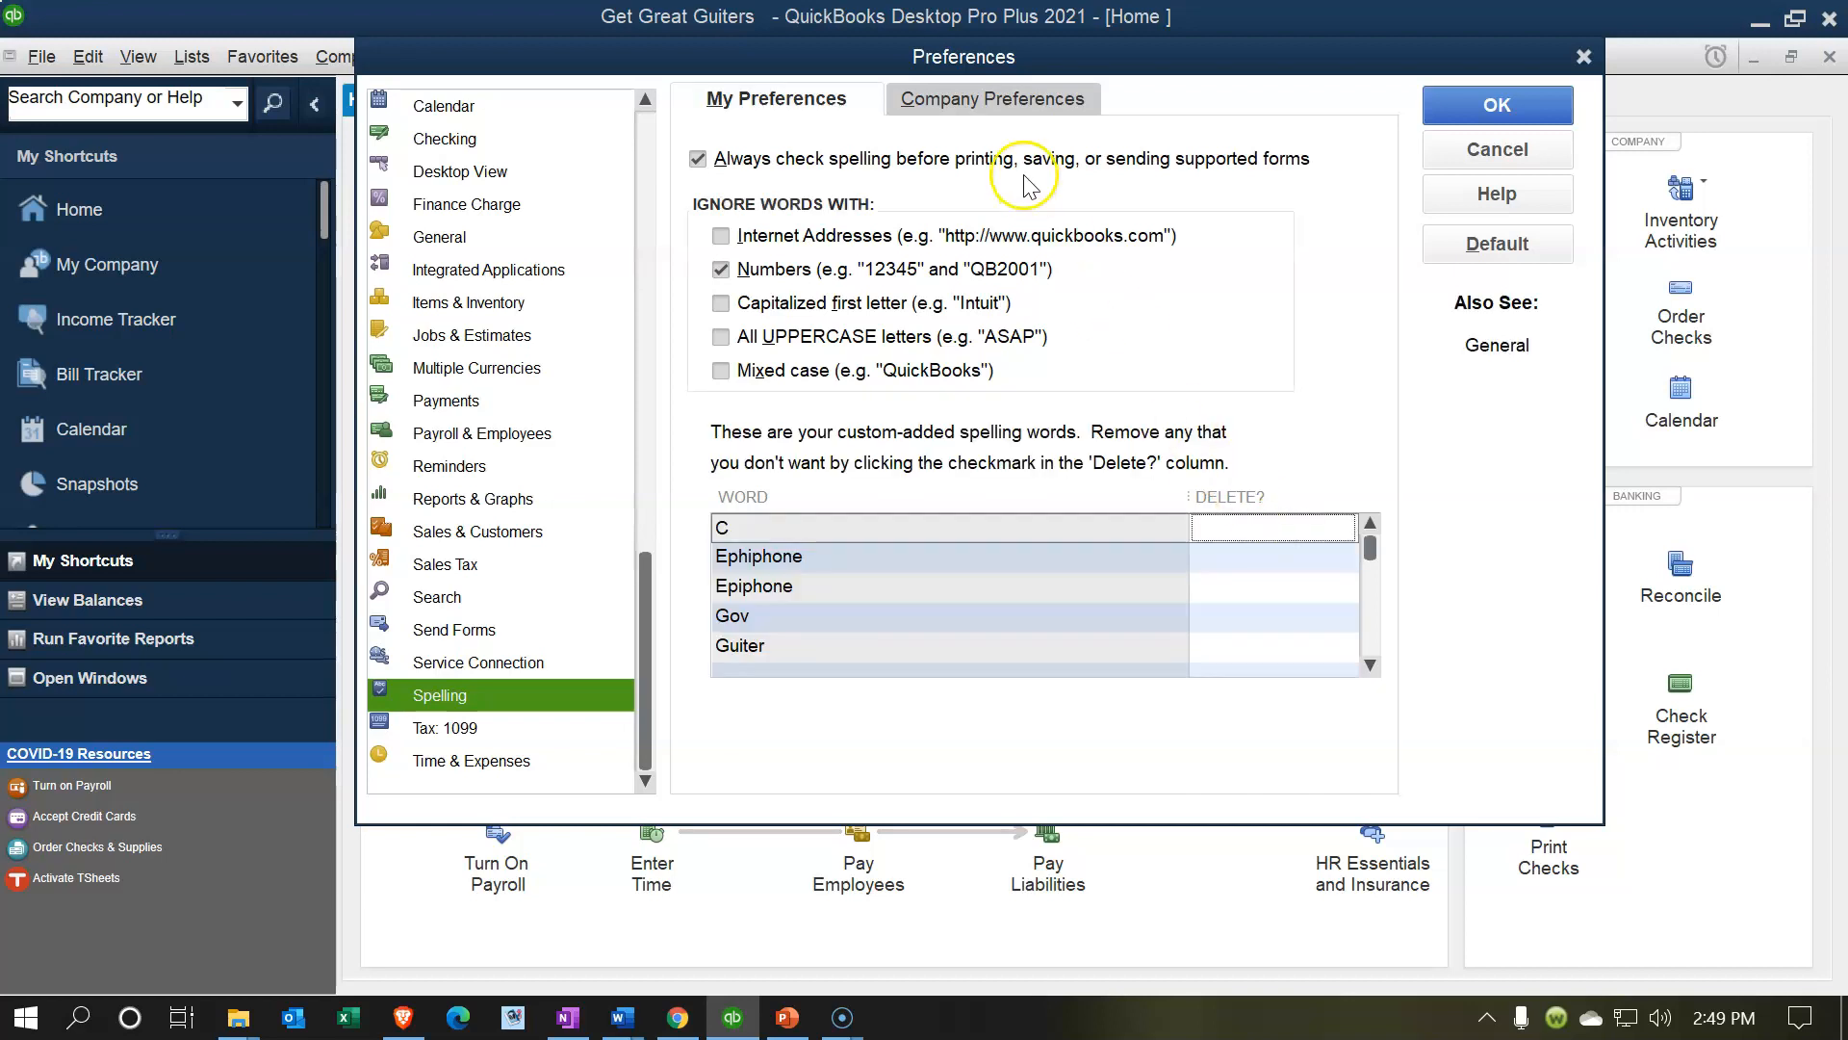
left_click(968, 87)
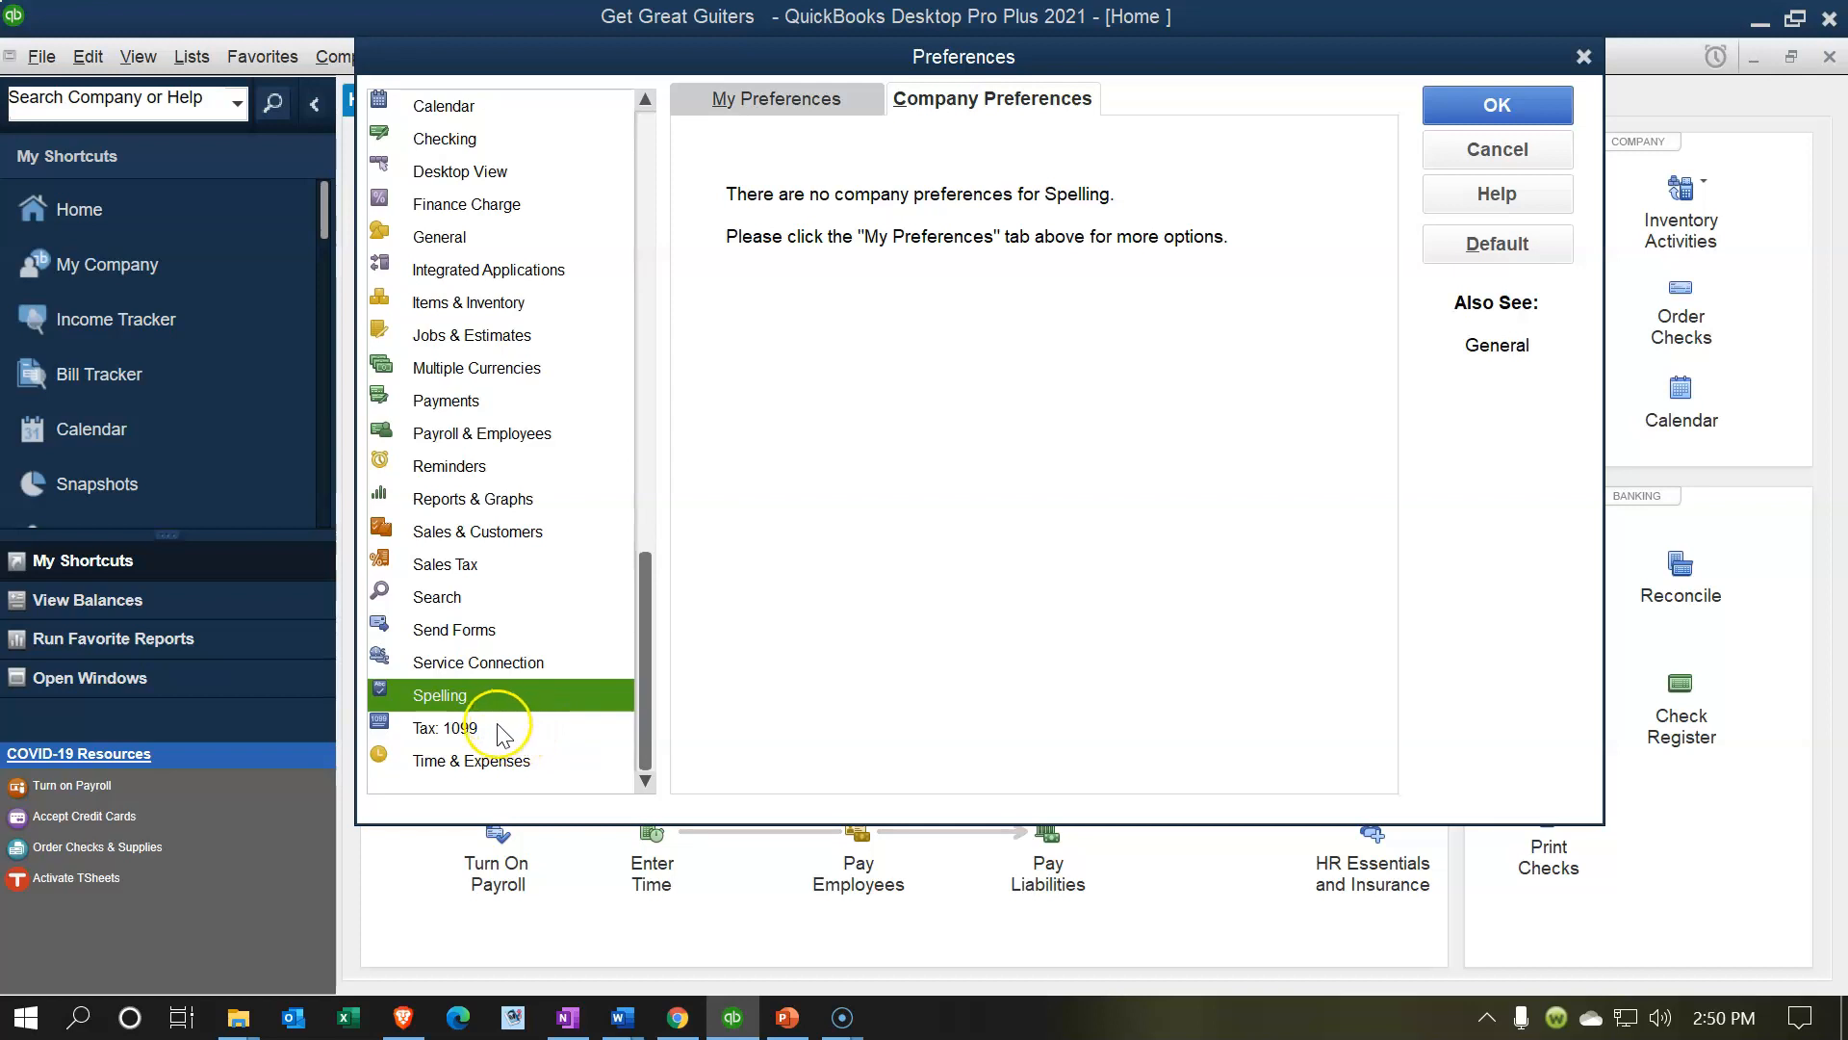
Review the personal and company Tax: 1099 preferences, including the 1099-MISC filing choice and account mapping options.
left_click(474, 729)
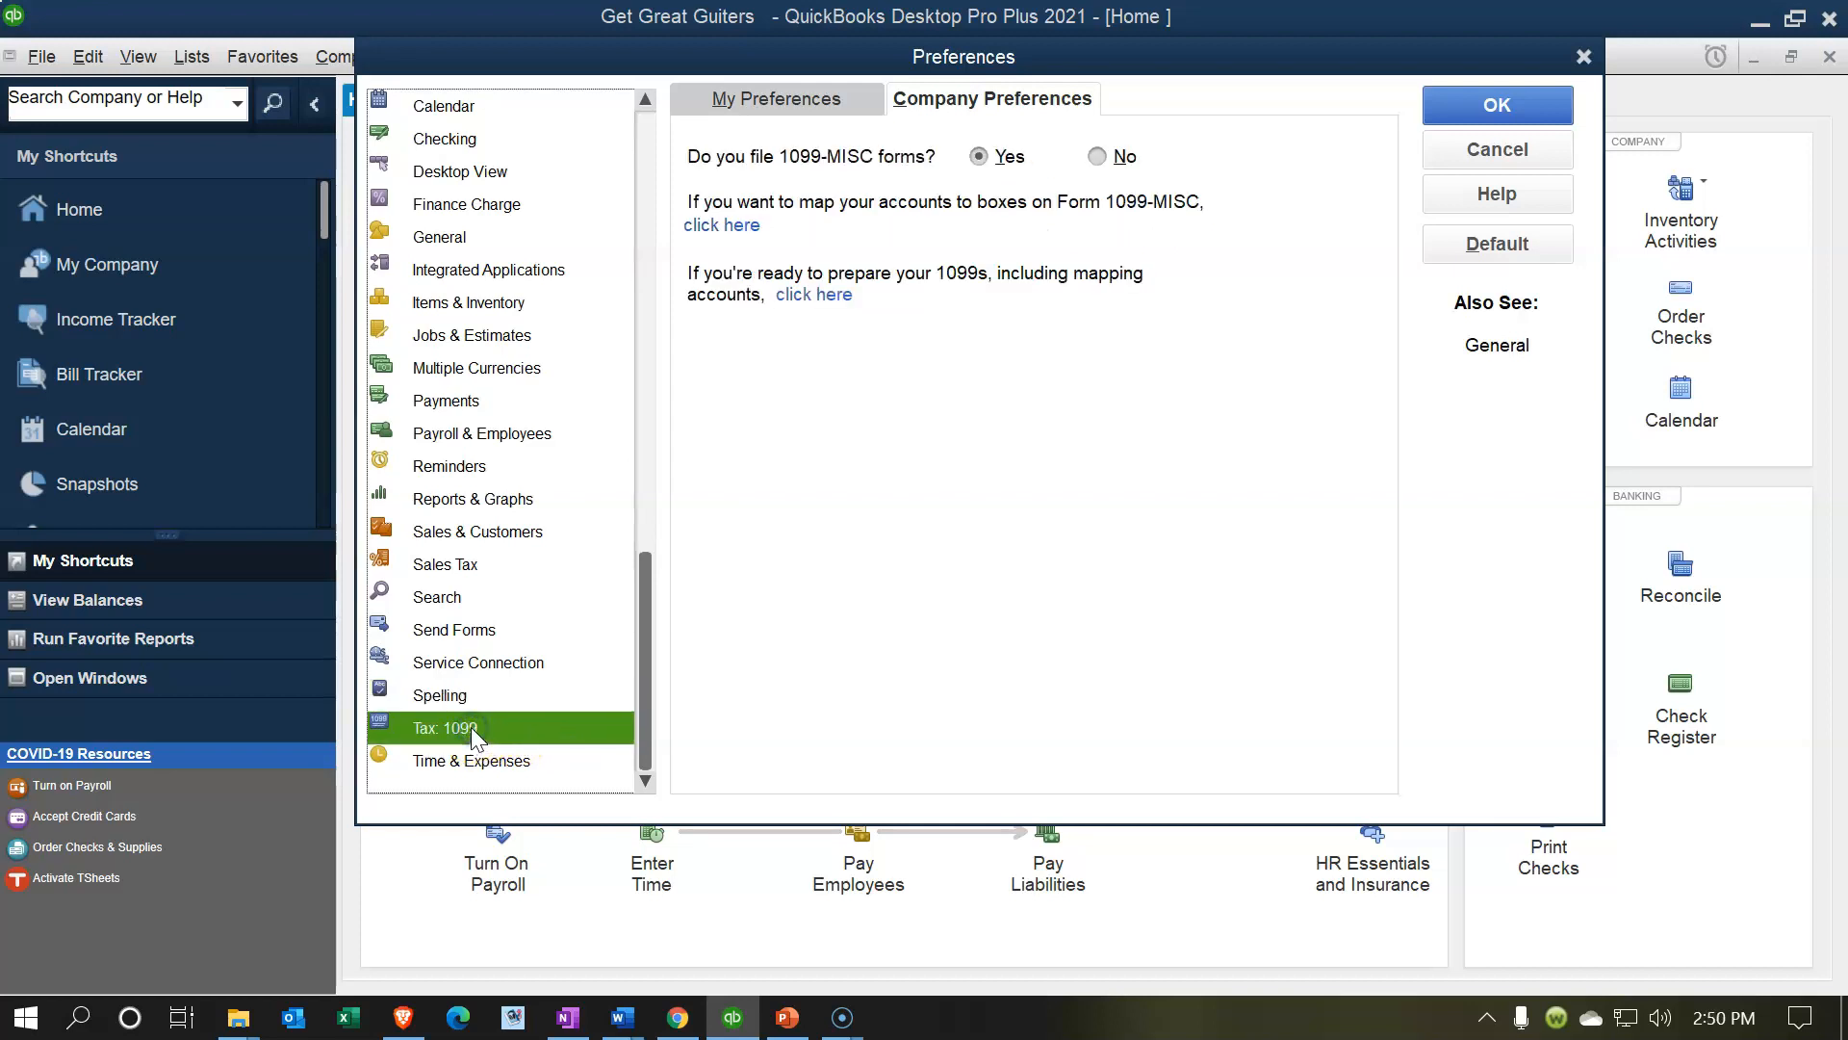
left_click(736, 100)
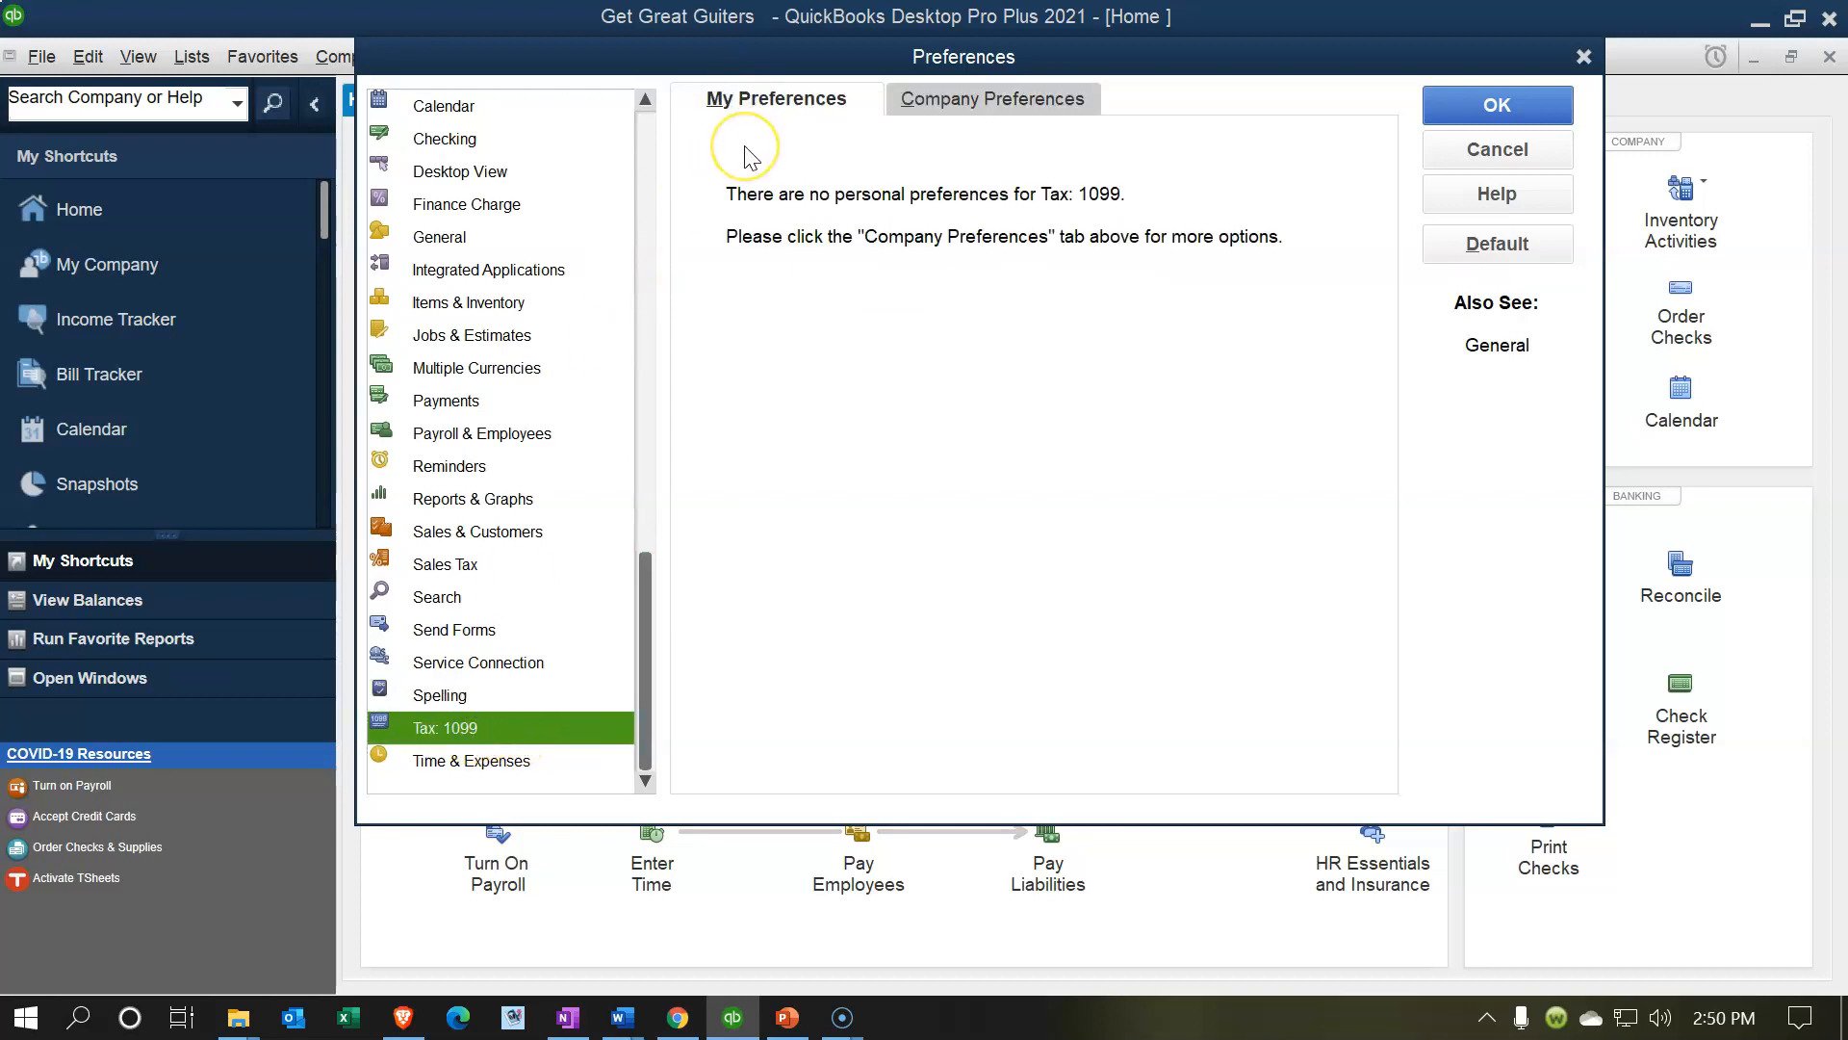
left_click(937, 102)
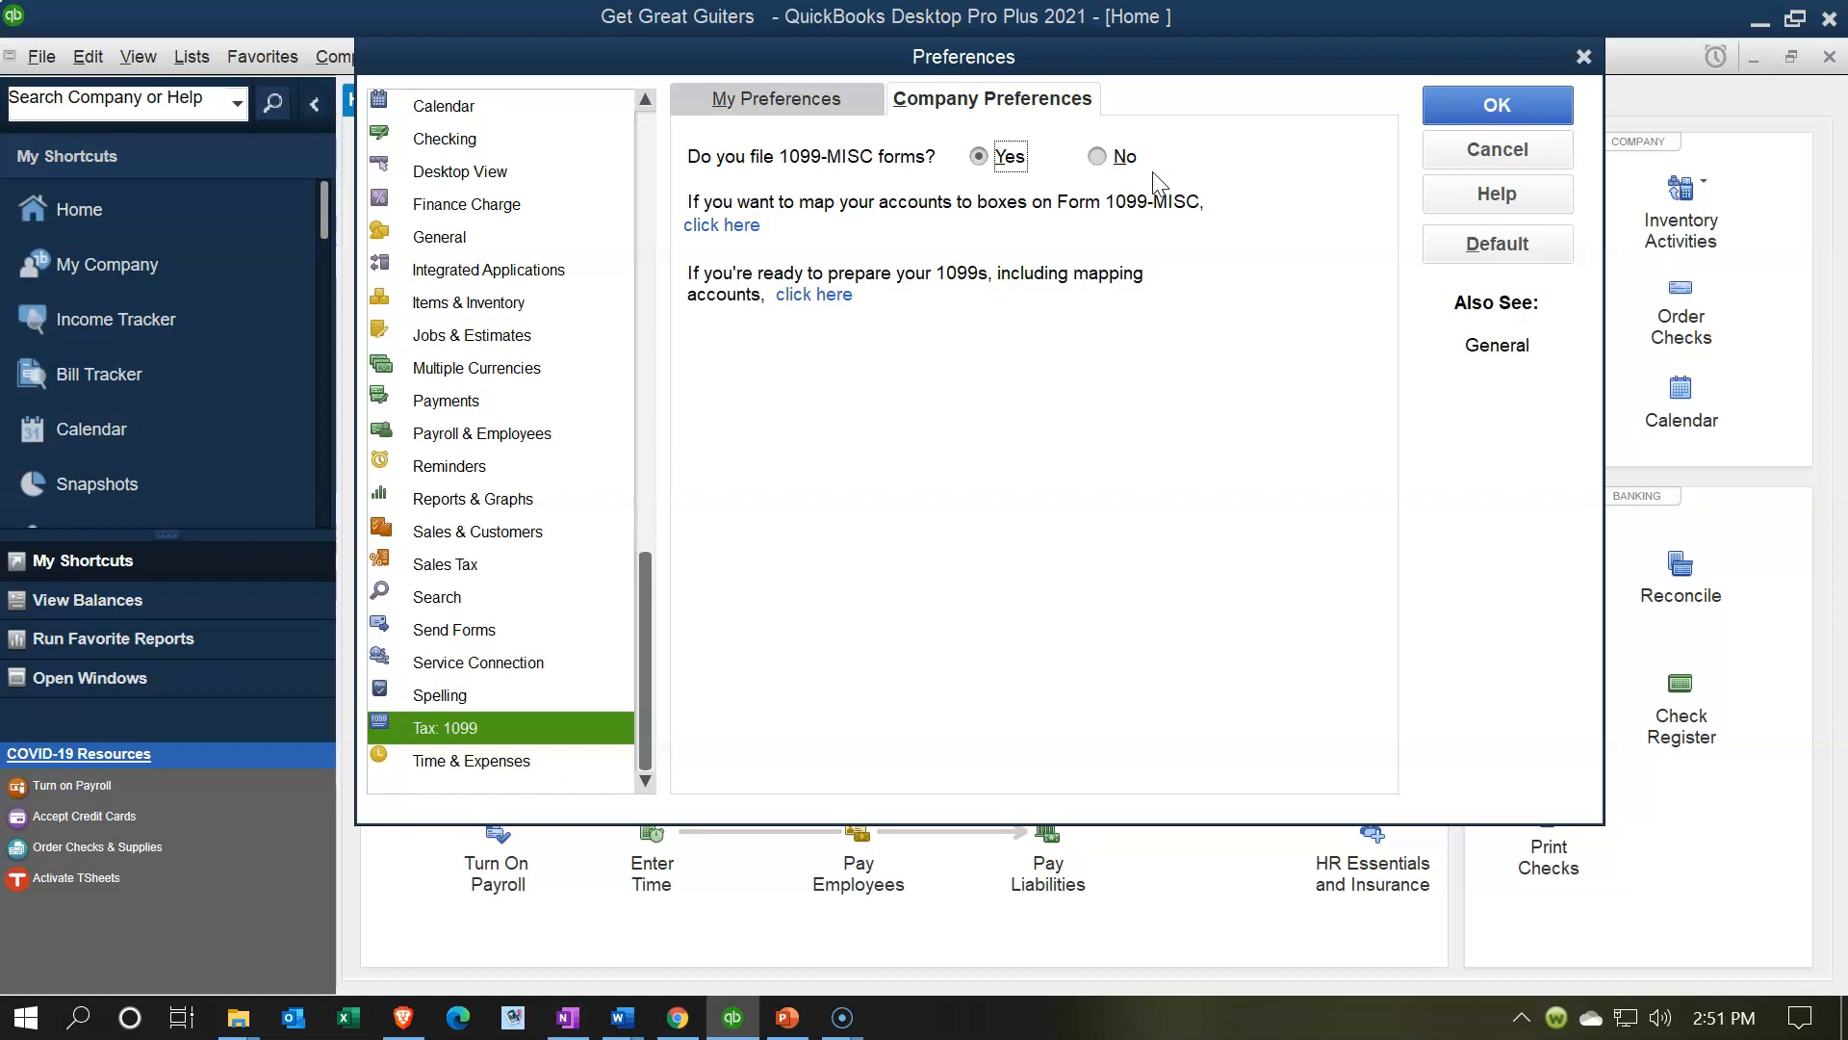
left_click(1164, 179)
Review the personal and company Time & Expenses preferences, including the choices for the first day of the work week.
left_click(522, 765)
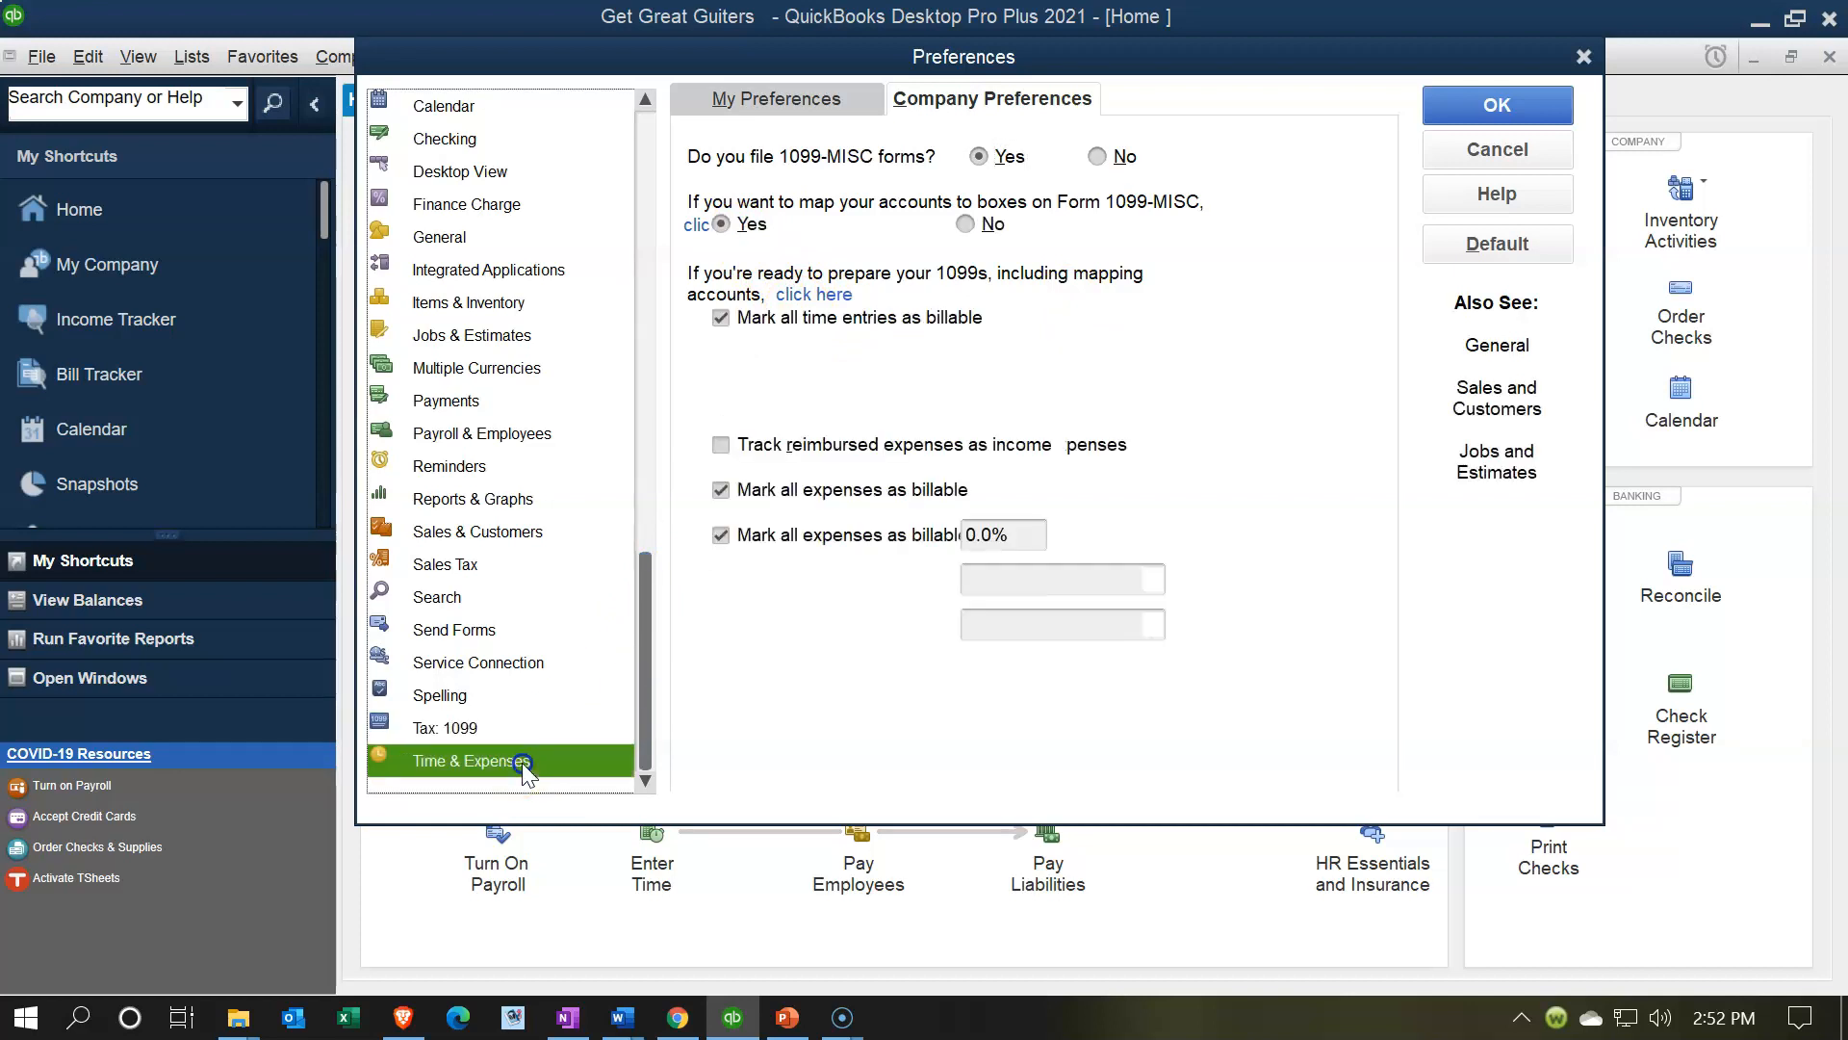
left_click(756, 113)
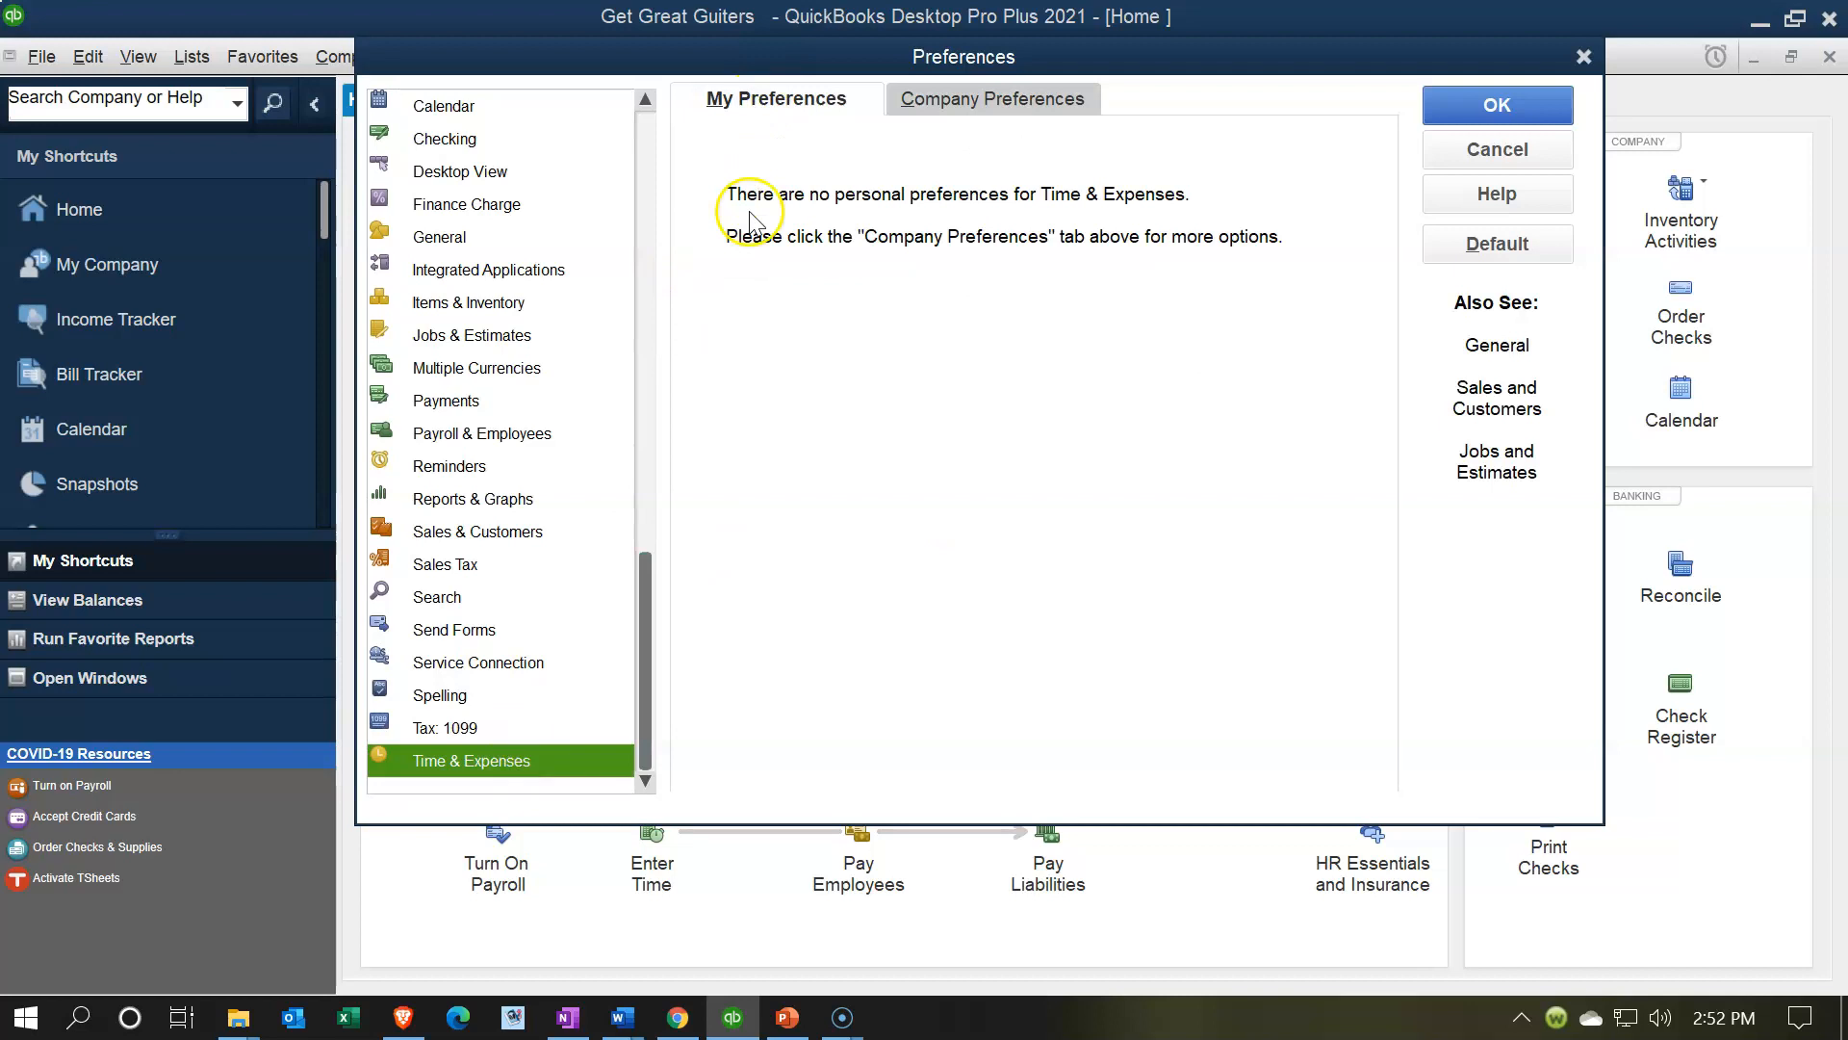
left_click(910, 103)
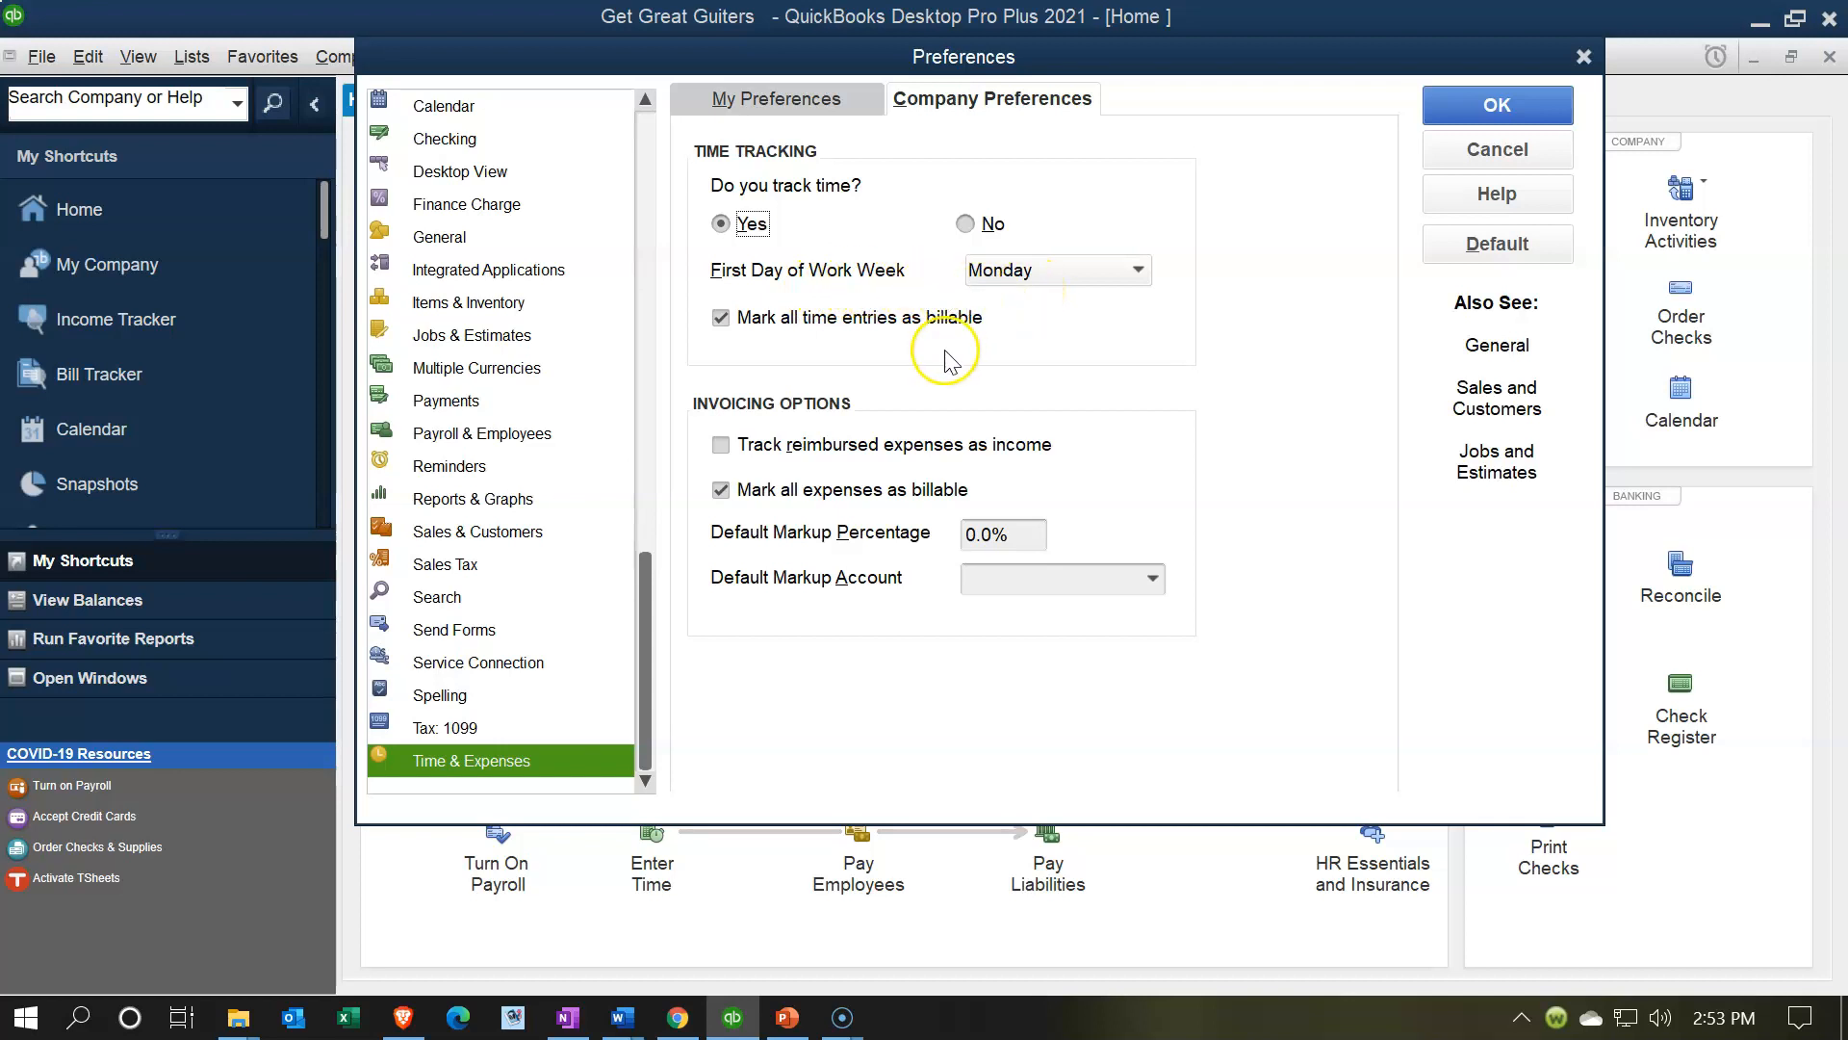
left_click(1107, 272)
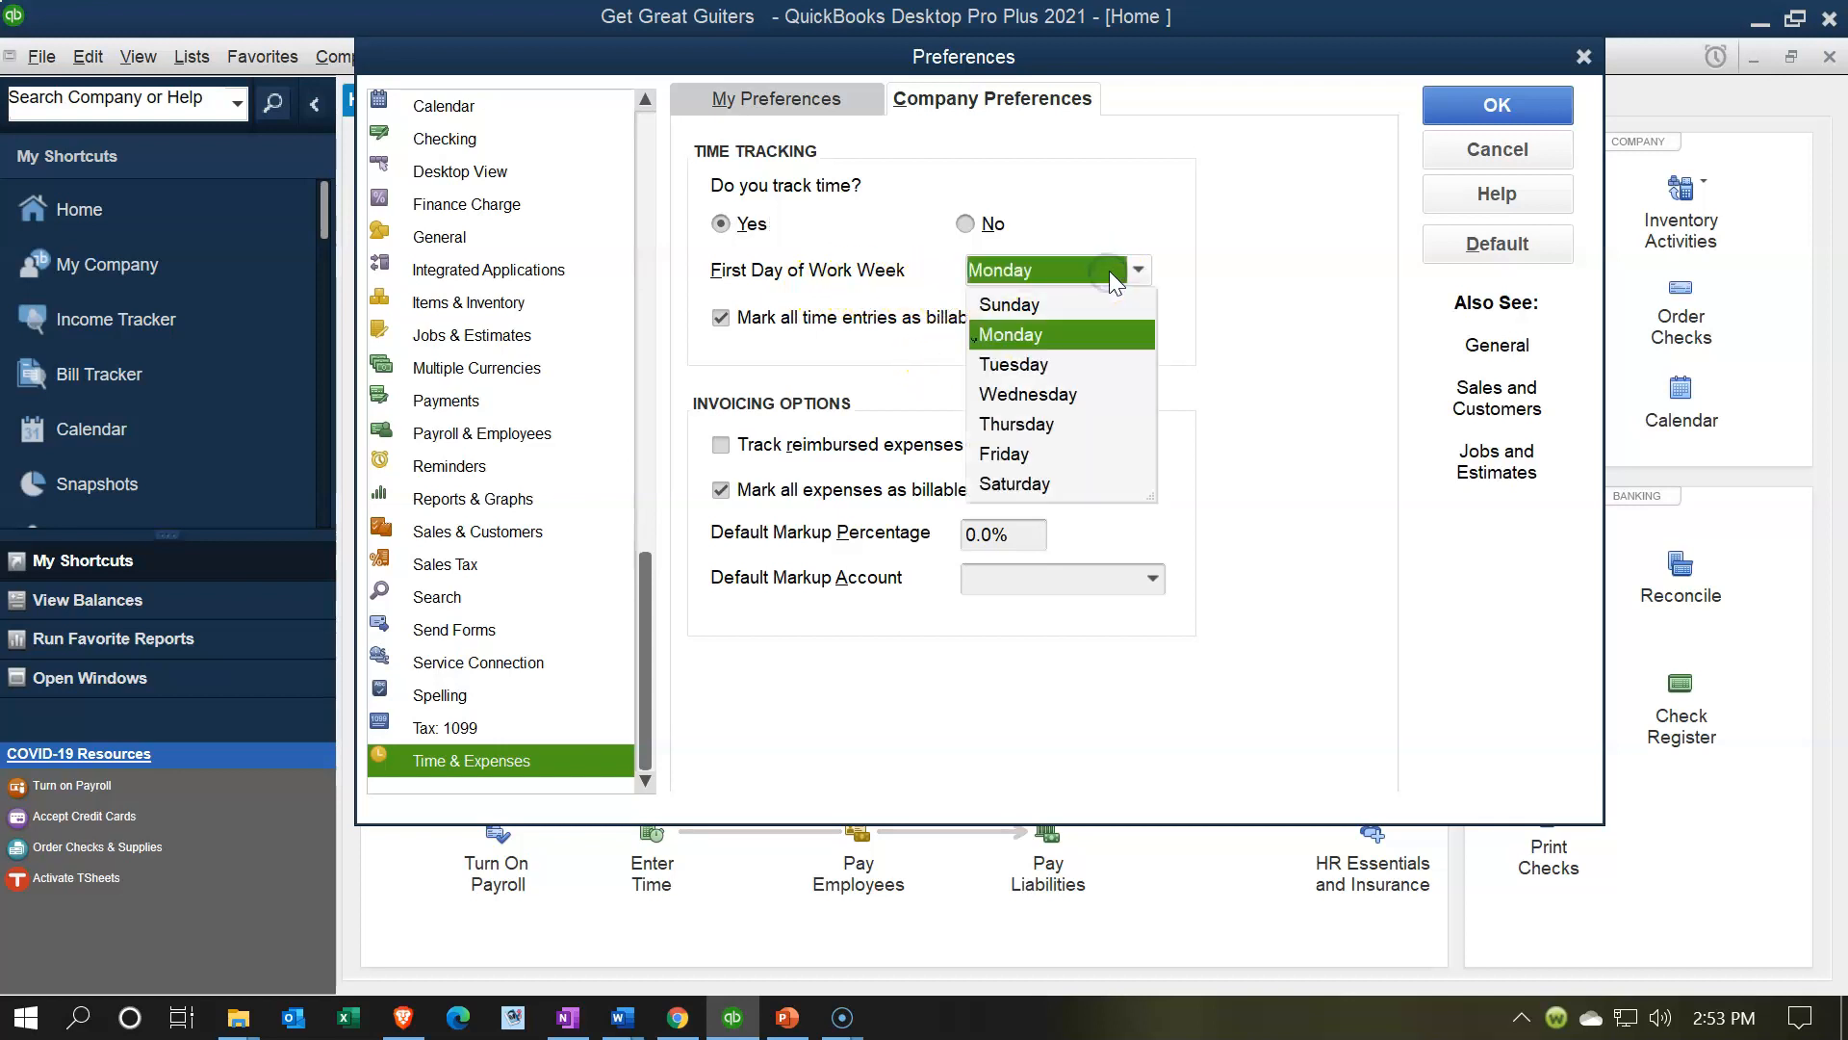
left_click(1109, 270)
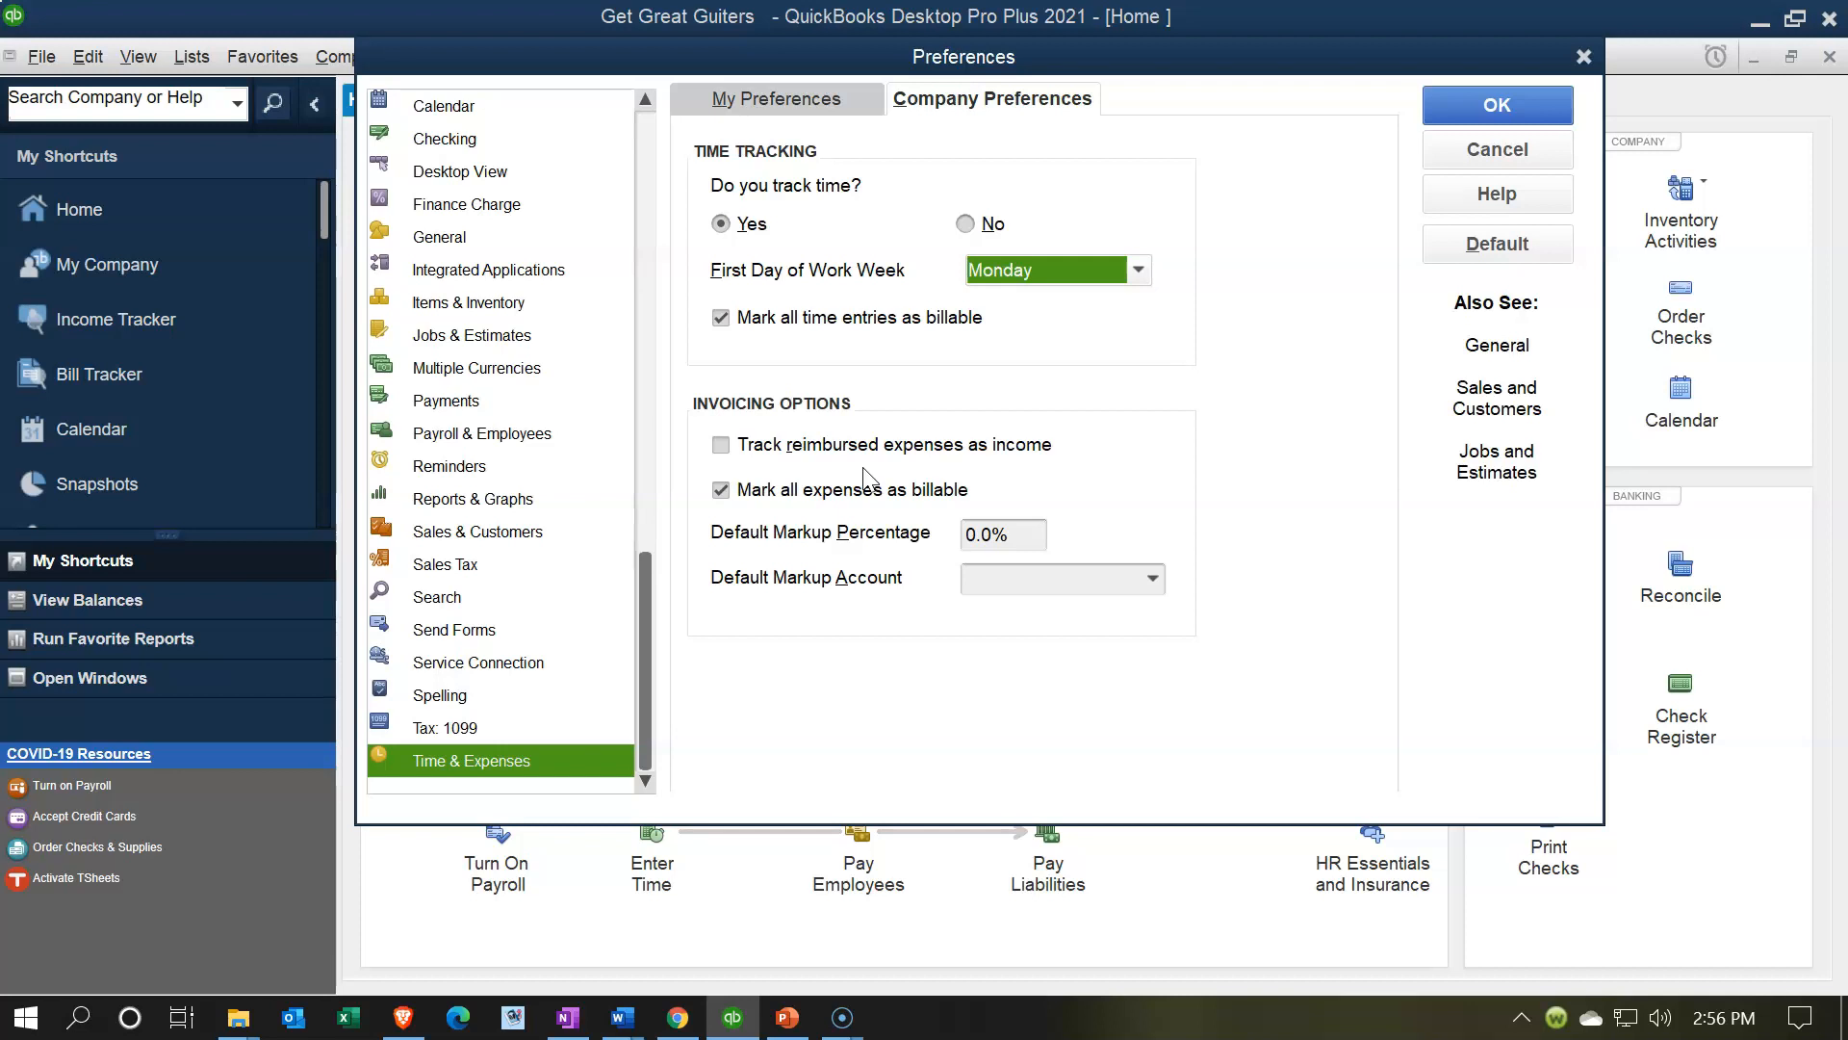
Turn on tracking of reimbursed expenses as income in the company invoicing options and save the preferences.
left_click(732, 448)
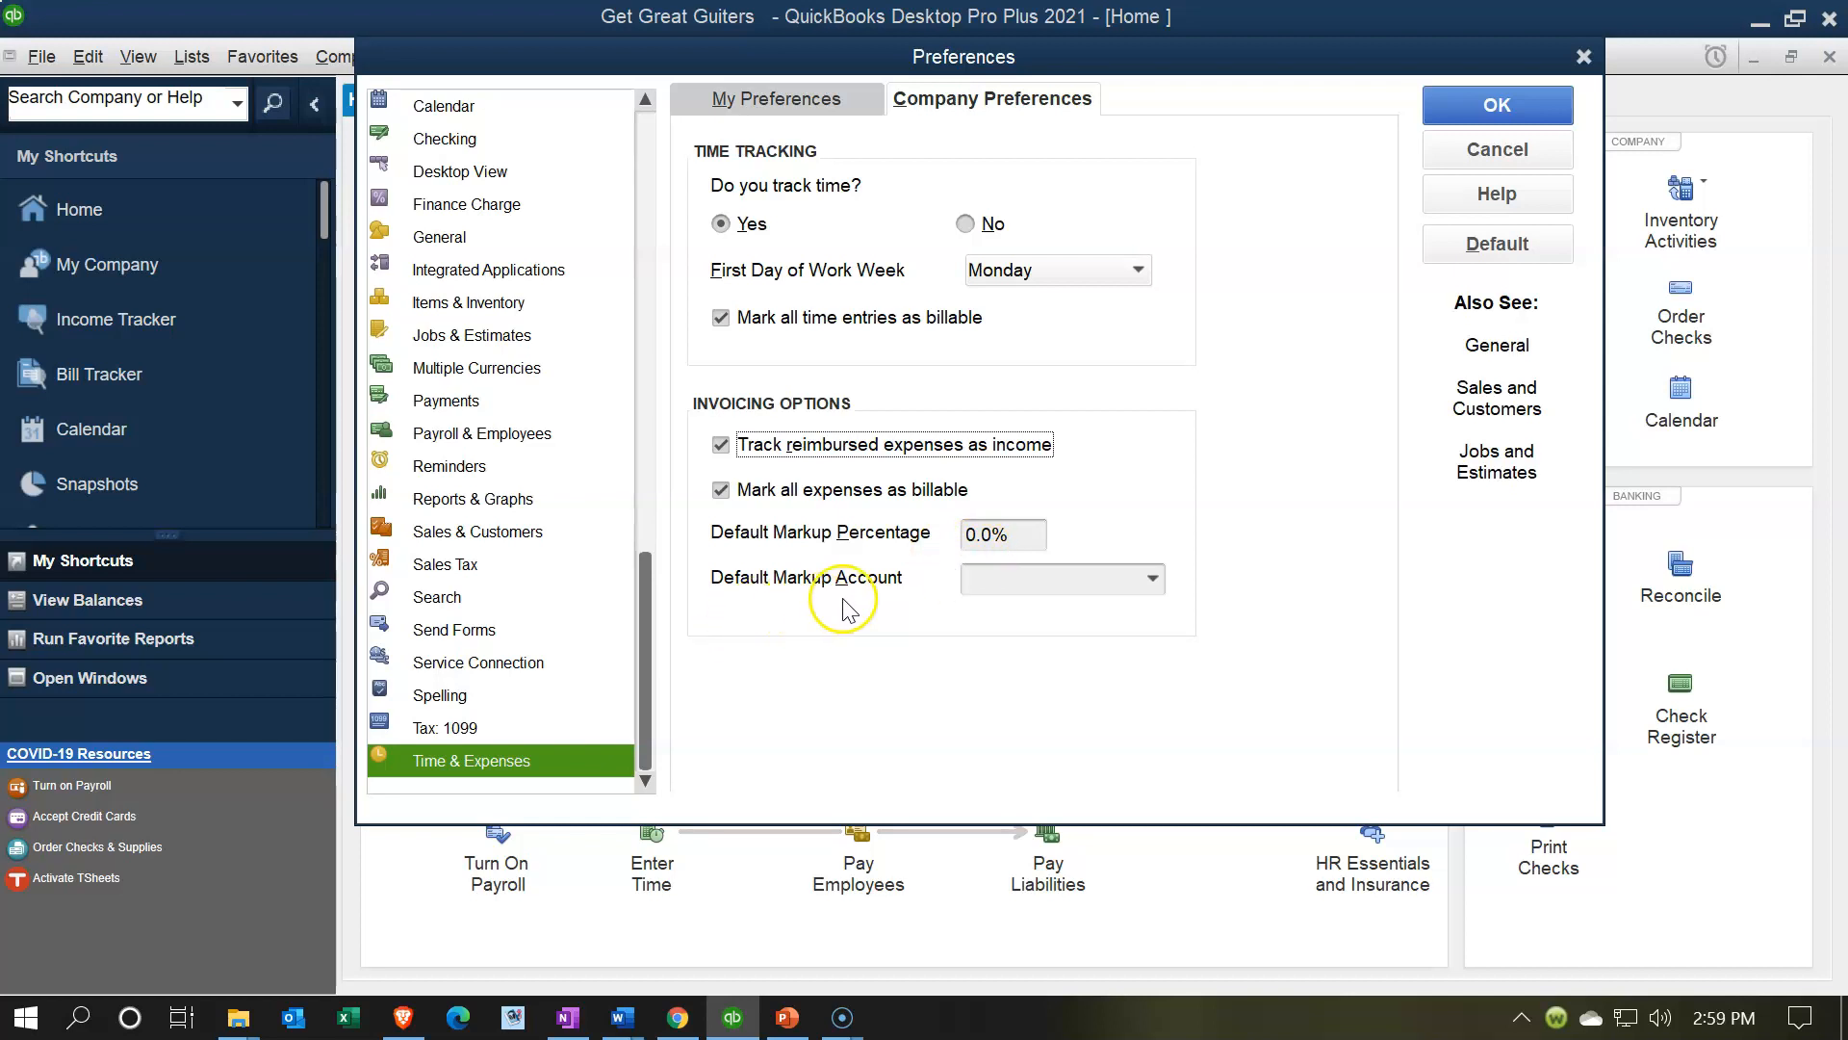
left_click(1152, 579)
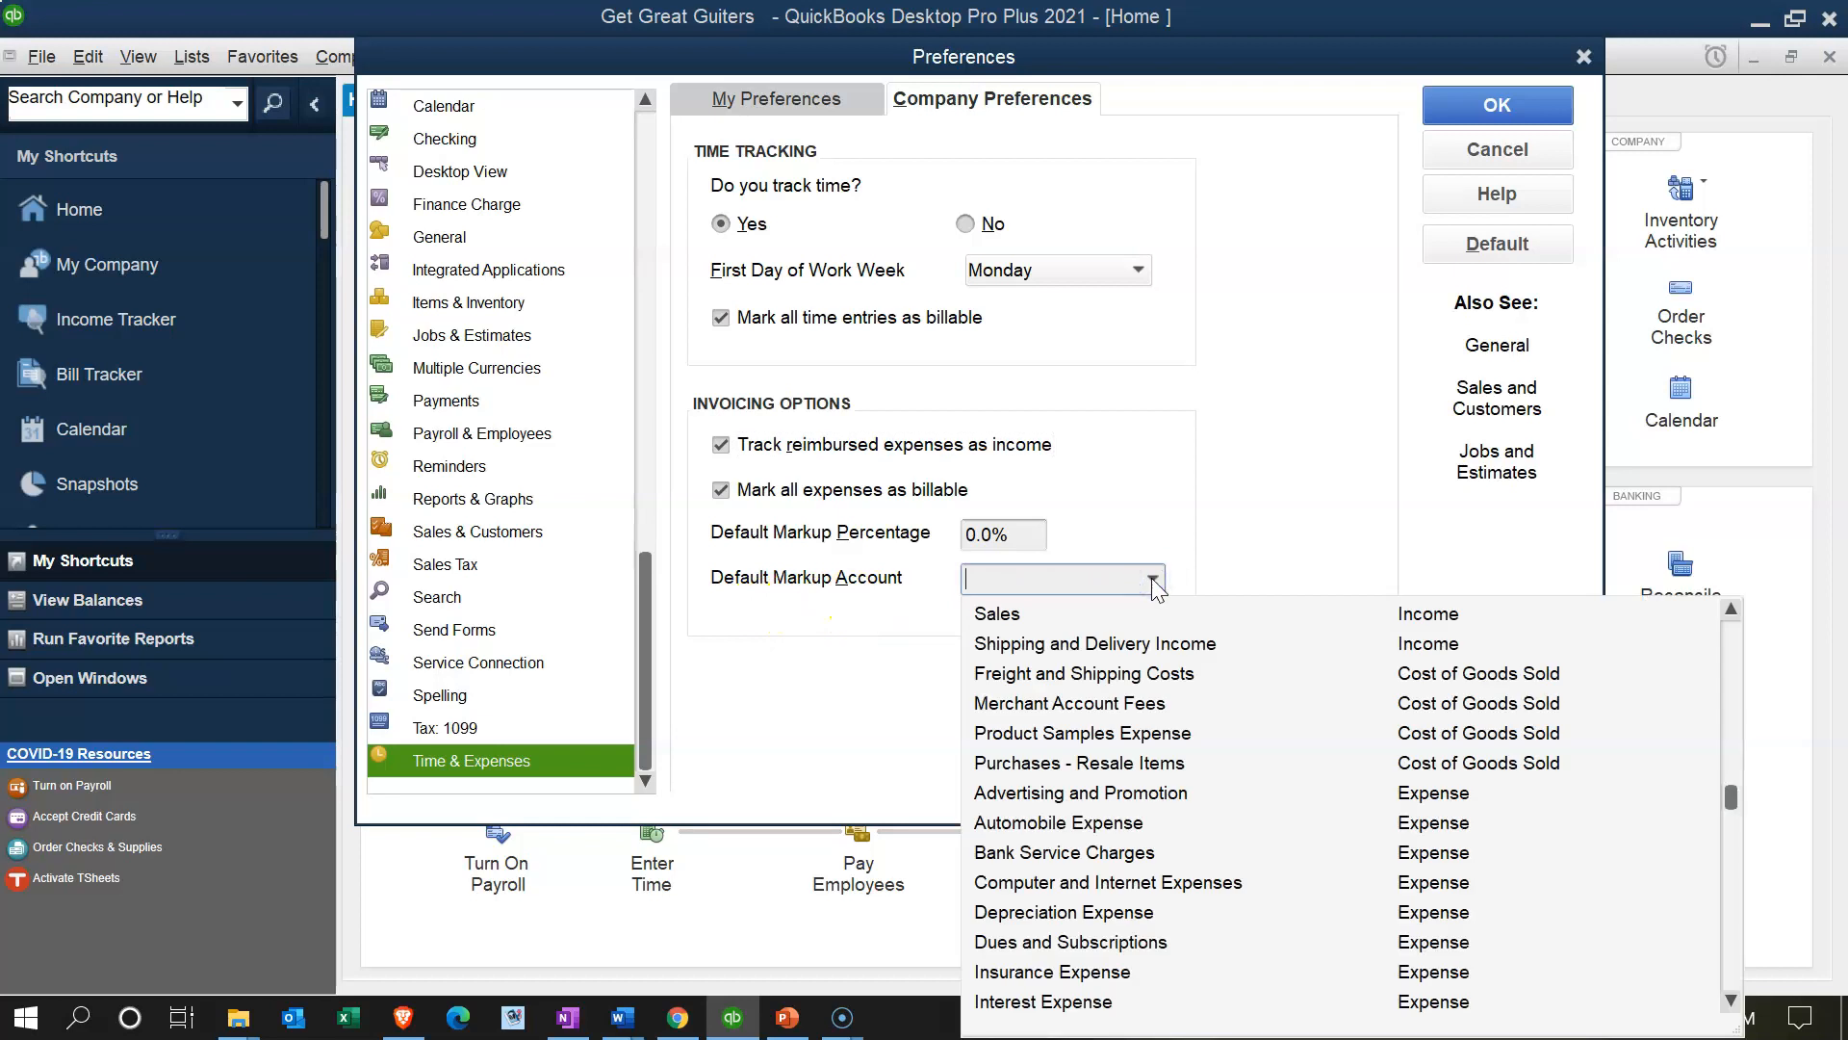
left_click(1011, 613)
left_click(1138, 513)
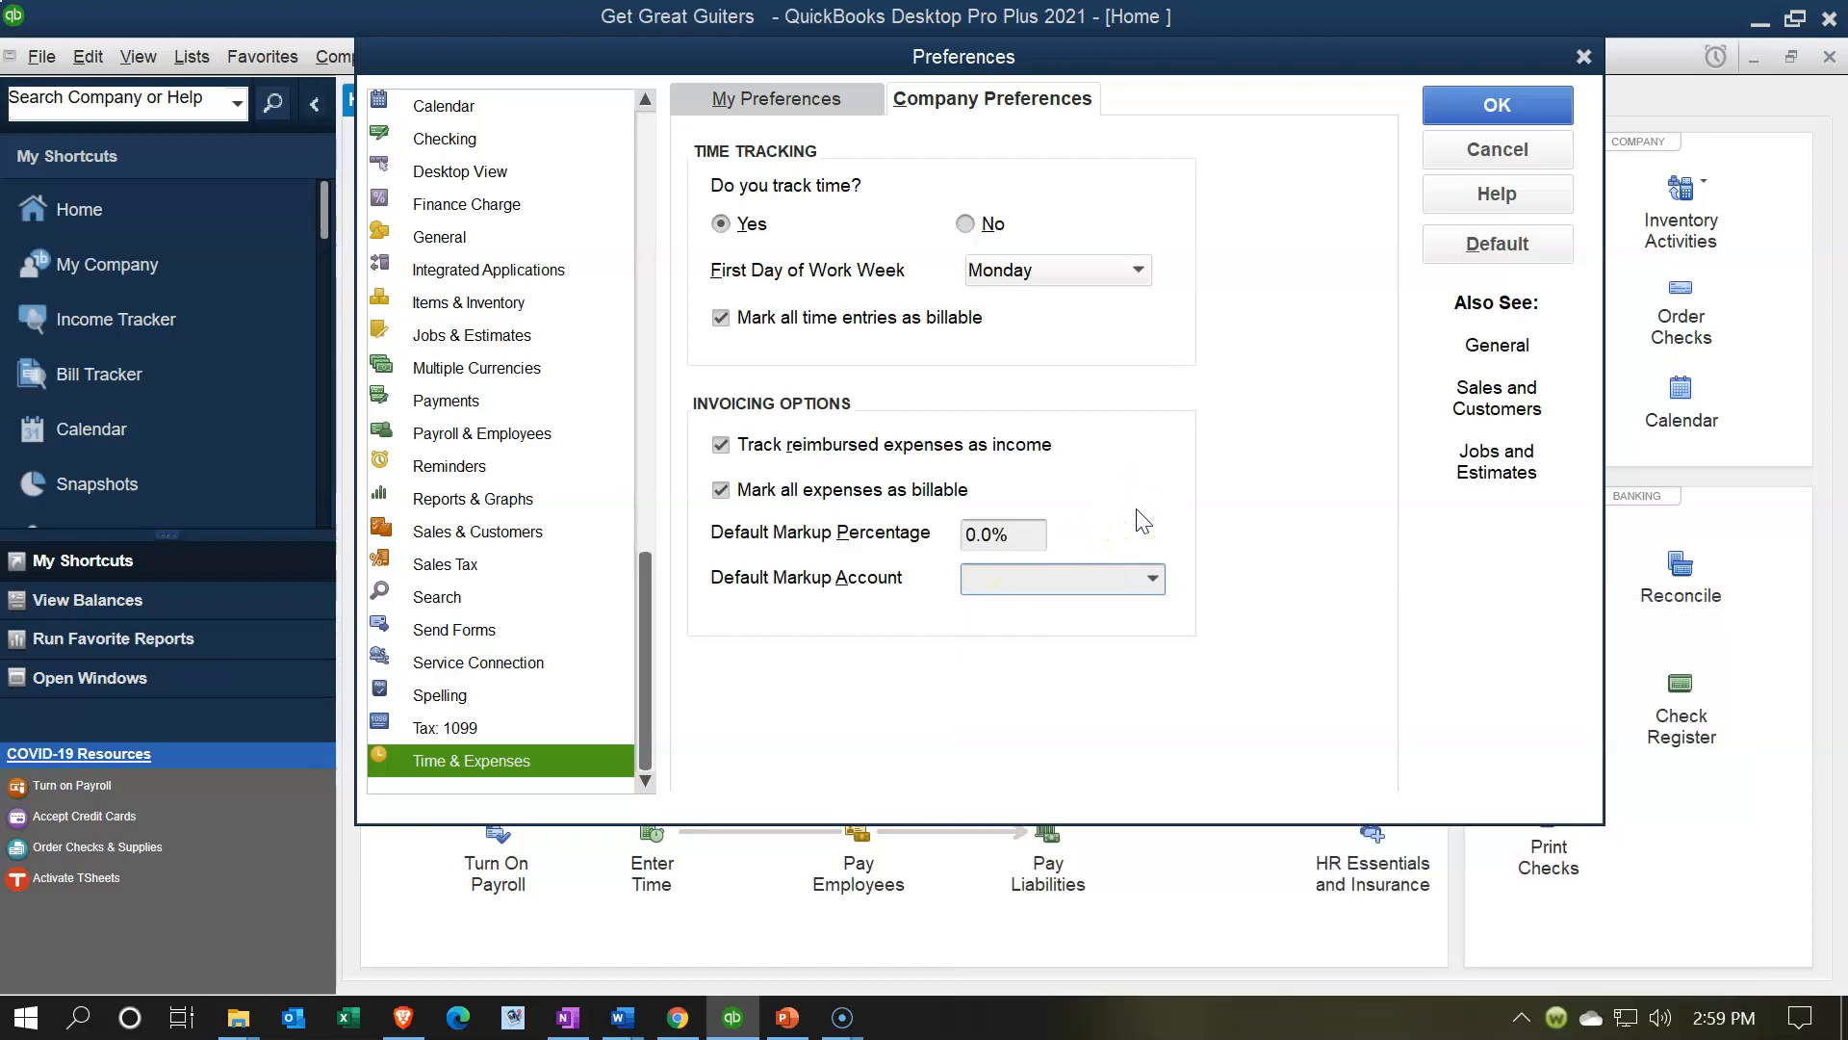
left_click(758, 493)
left_click(1467, 105)
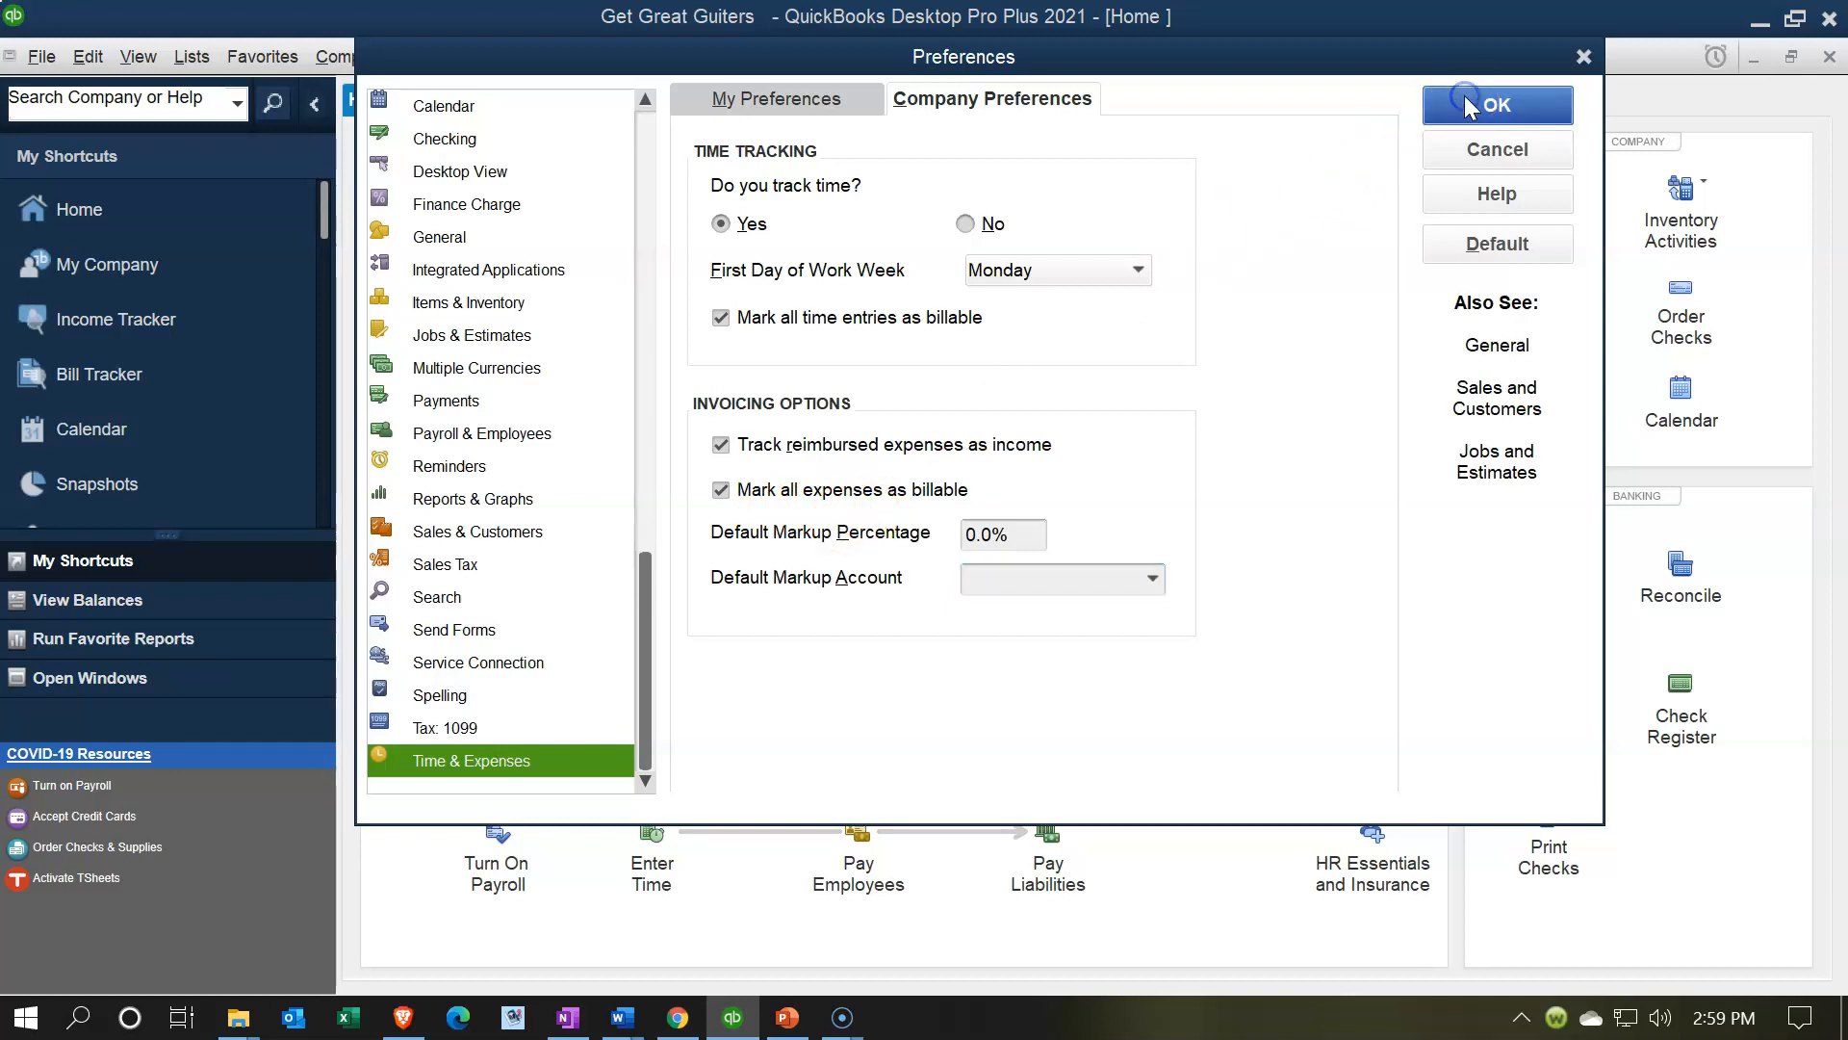